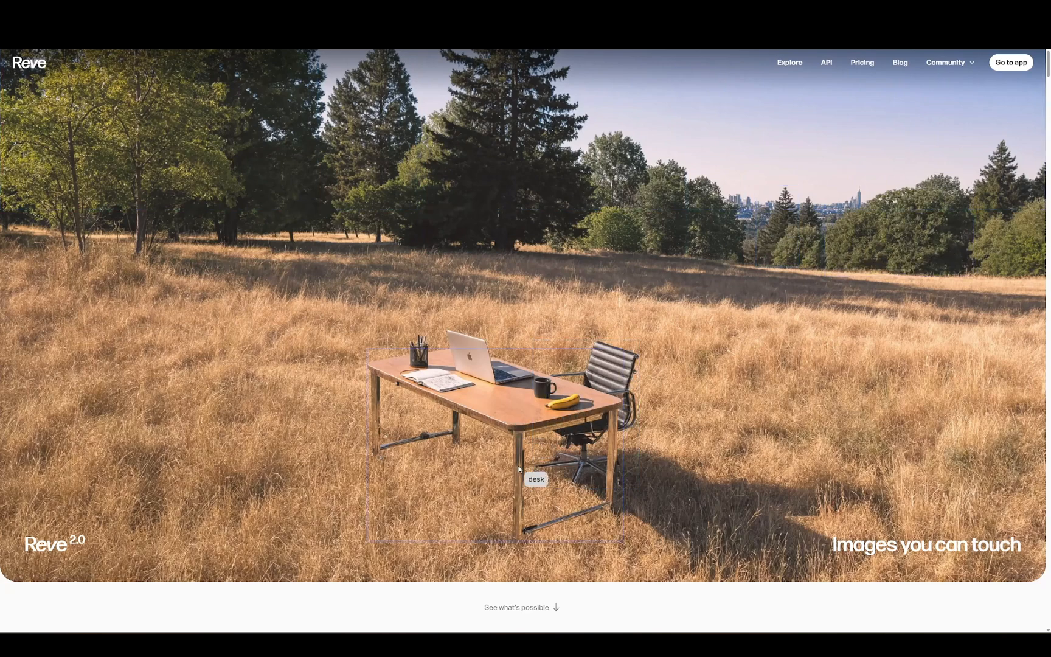
Browse the Reve 2.0 page's introduction, example images and the soleil shoe example from original image to applied edits.
{"action": "scroll", "coordinate": [364, 448], "scroll_direction": "down", "scroll_amount": 10}
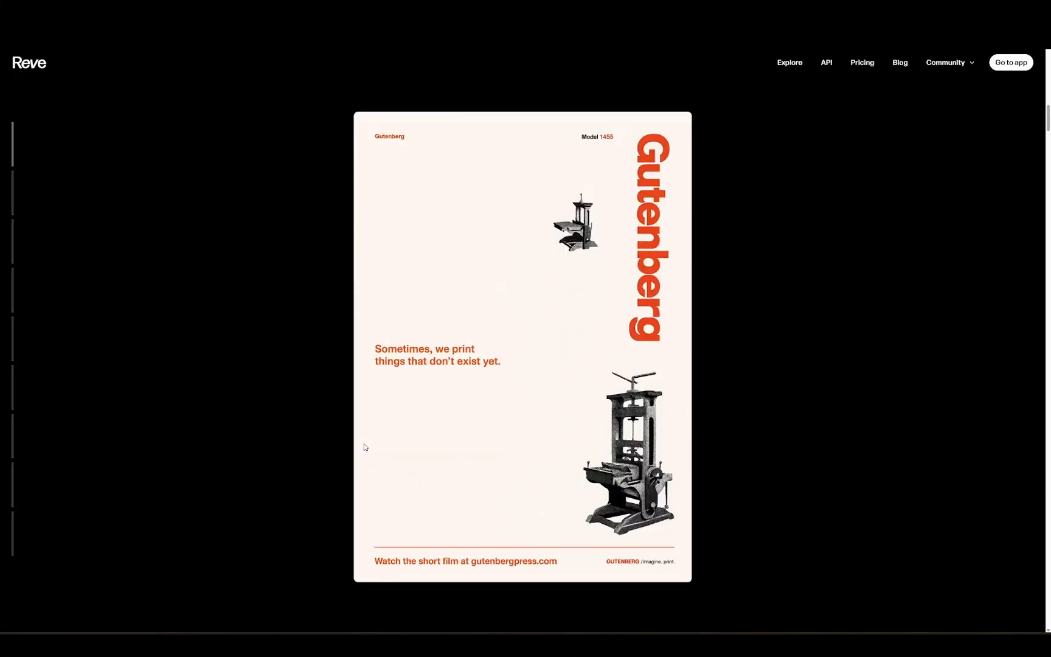
{"action": "scroll", "coordinate": [364, 448], "scroll_direction": "down", "scroll_amount": 10}
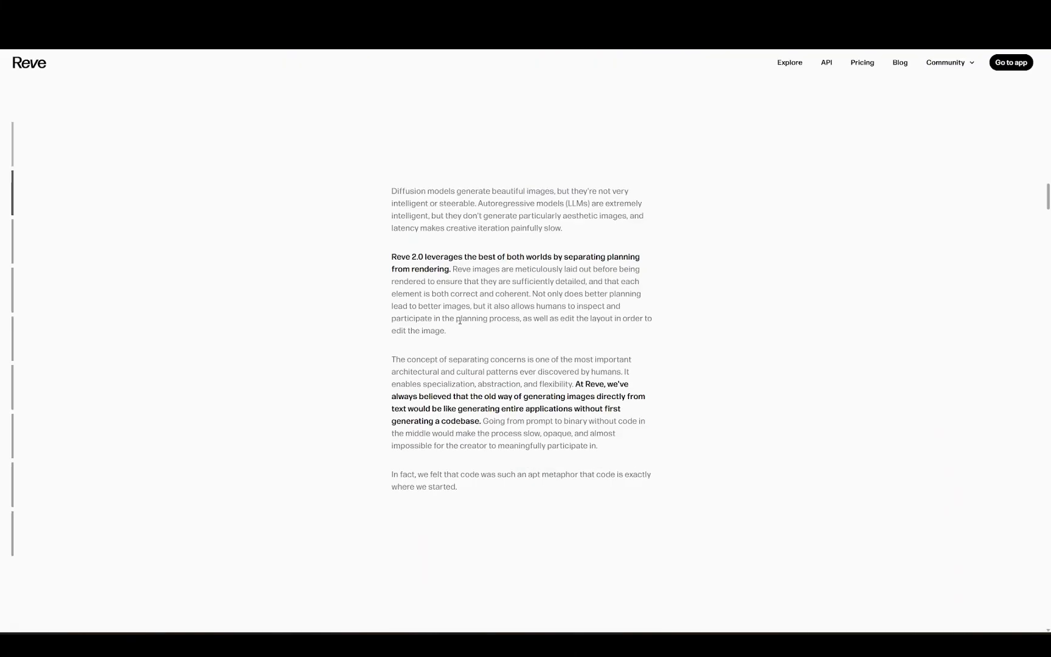
{"action": "scroll", "coordinate": [537, 323], "scroll_direction": "up", "scroll_amount": 10}
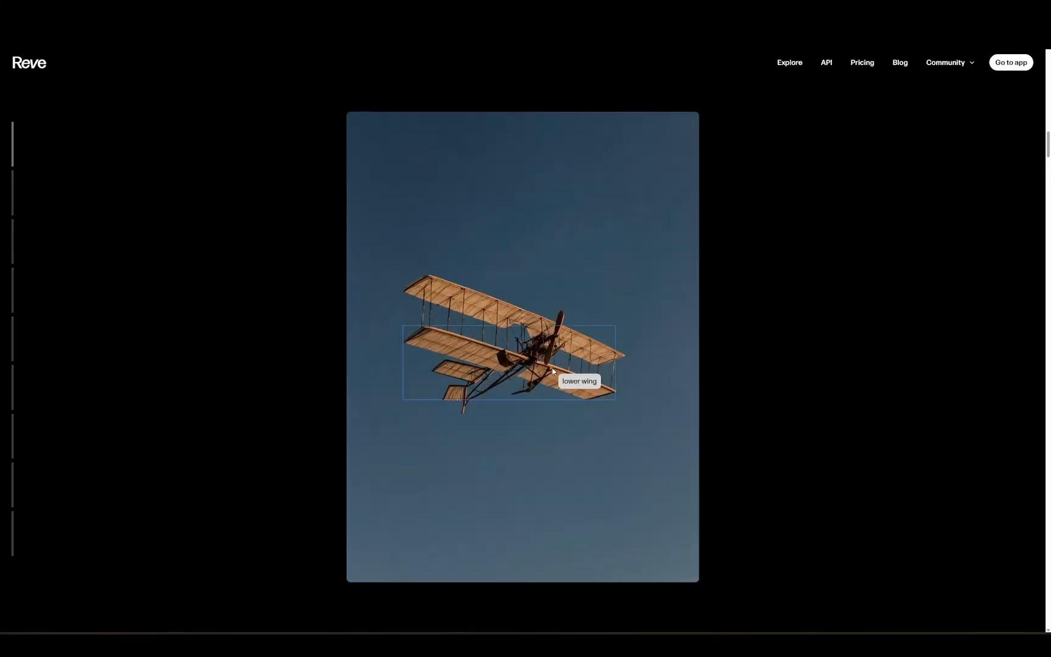
{"action": "scroll", "coordinate": [625, 359], "scroll_direction": "up", "scroll_amount": 15}
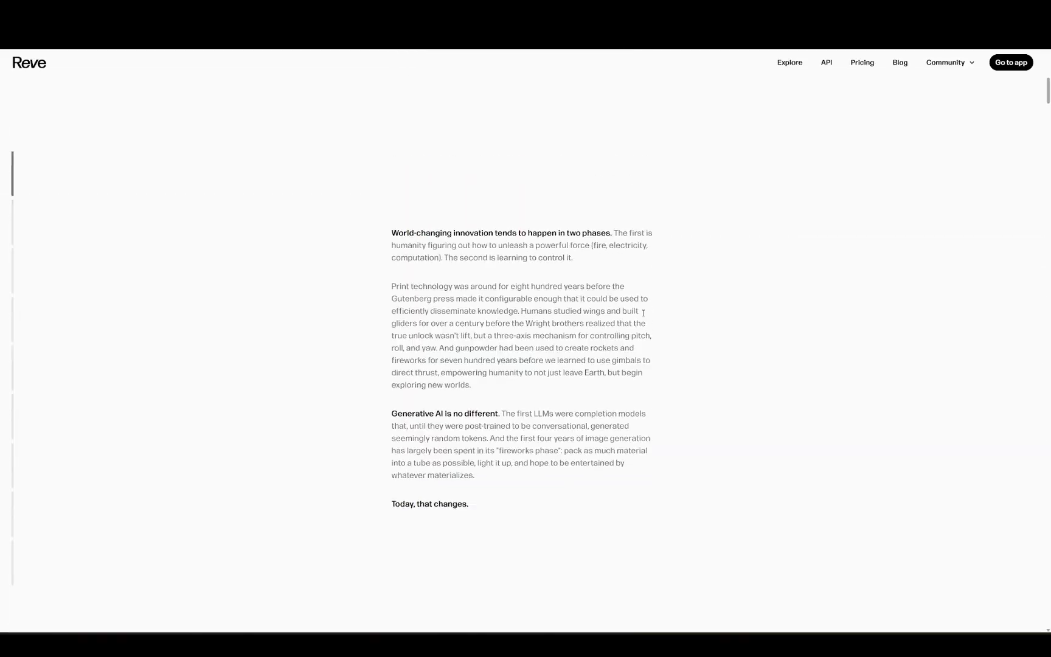
{"action": "scroll", "coordinate": [554, 370], "scroll_direction": "down", "scroll_amount": 10}
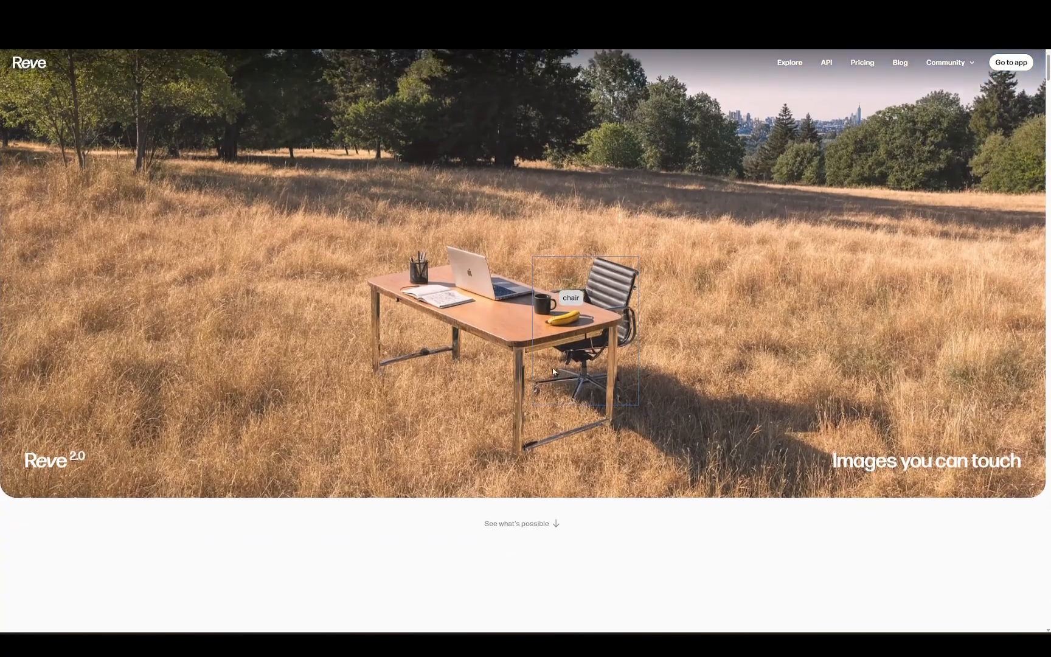
{"action": "scroll", "coordinate": [554, 371], "scroll_direction": "down", "scroll_amount": 3}
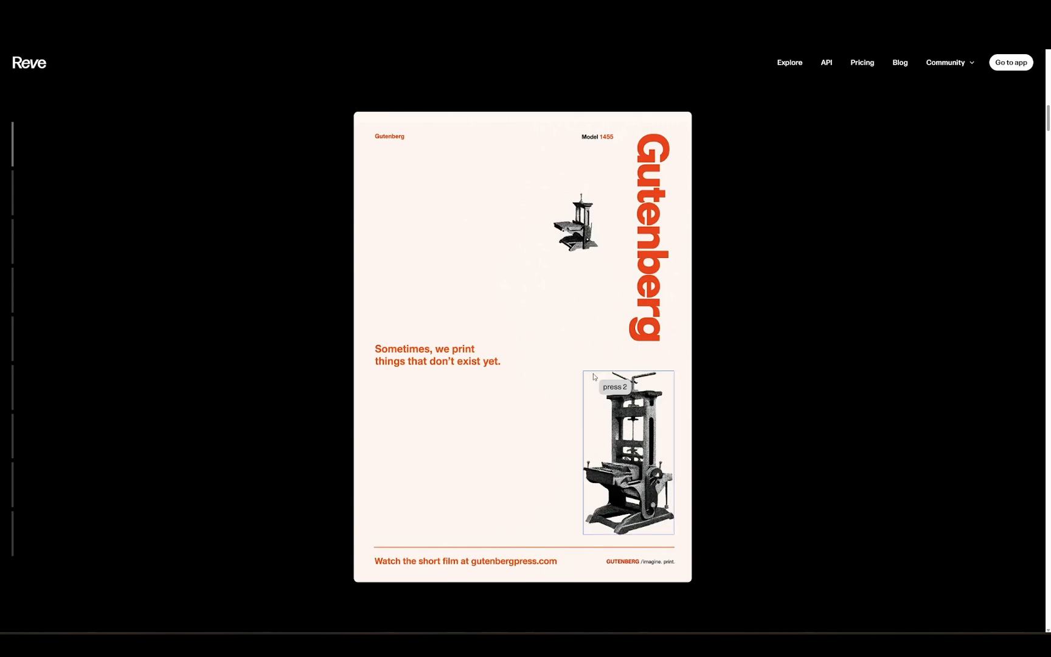
{"action": "left_click_drag", "start_coordinate": [1048, 129], "coordinate": [1049, 383]}
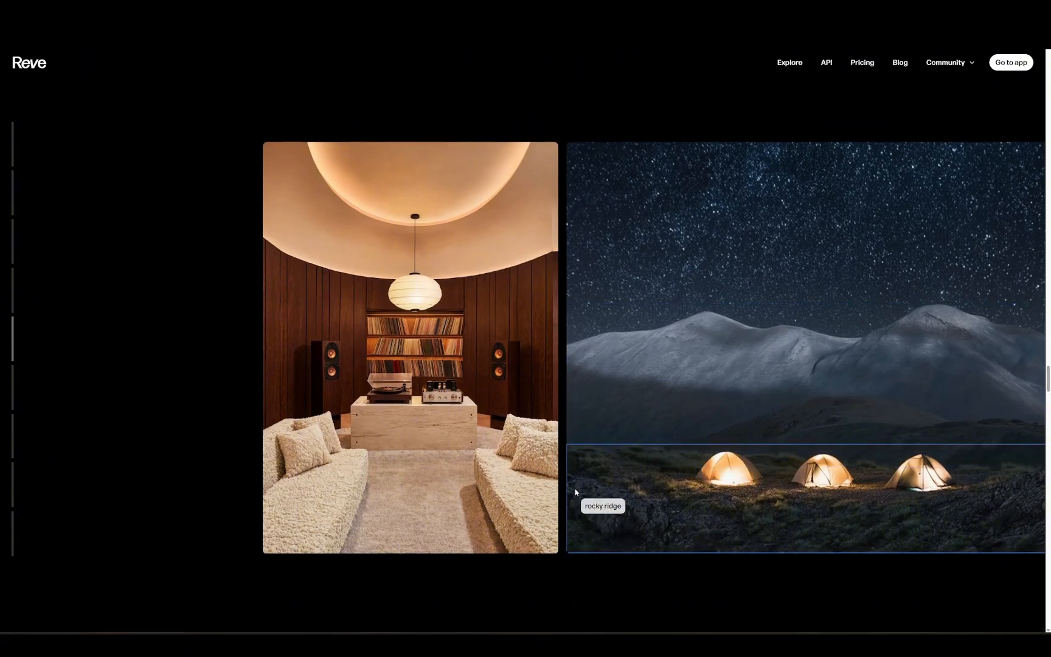
{"action": "scroll", "coordinate": [576, 492], "scroll_direction": "up", "scroll_amount": 5}
{"action": "scroll", "coordinate": [577, 490], "scroll_direction": "up", "scroll_amount": 5}
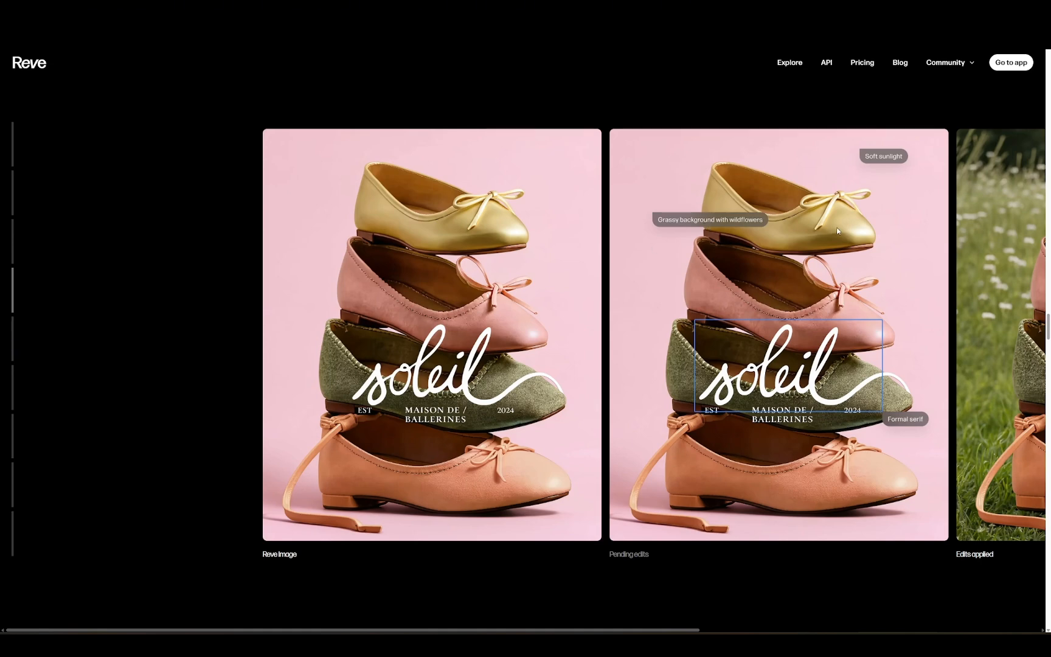
{"action": "left_click_drag", "start_coordinate": [587, 627], "coordinate": [764, 631]}
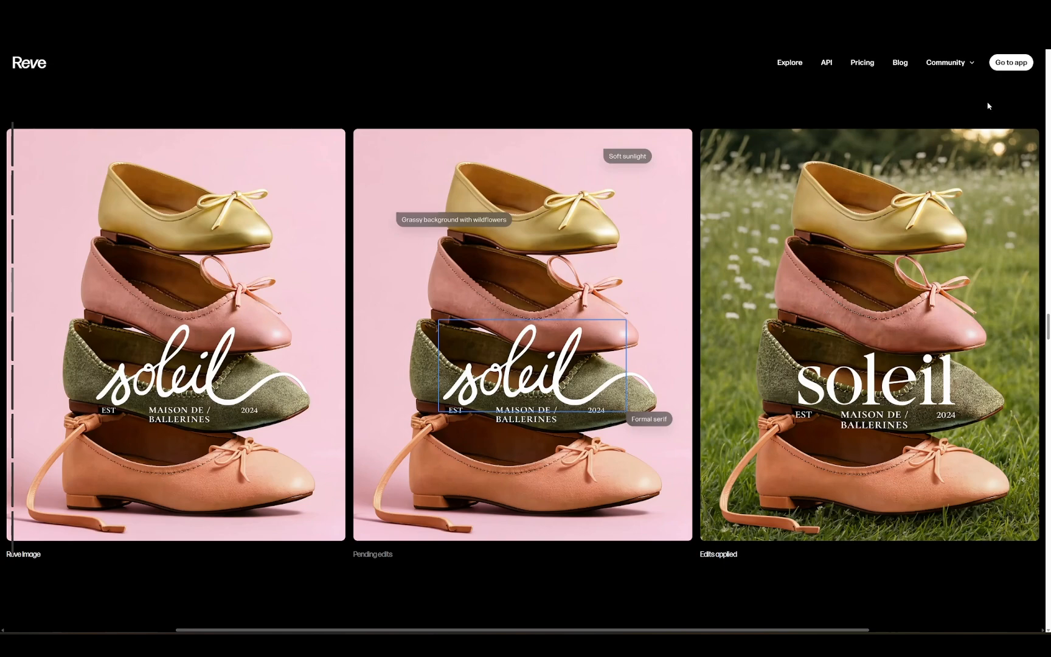
Go to the Reve app and open the Street fashion editorial 1 image from the Streetwear Football Fashion Editorial album.
{"action": "left_click", "coordinate": [1020, 65]}
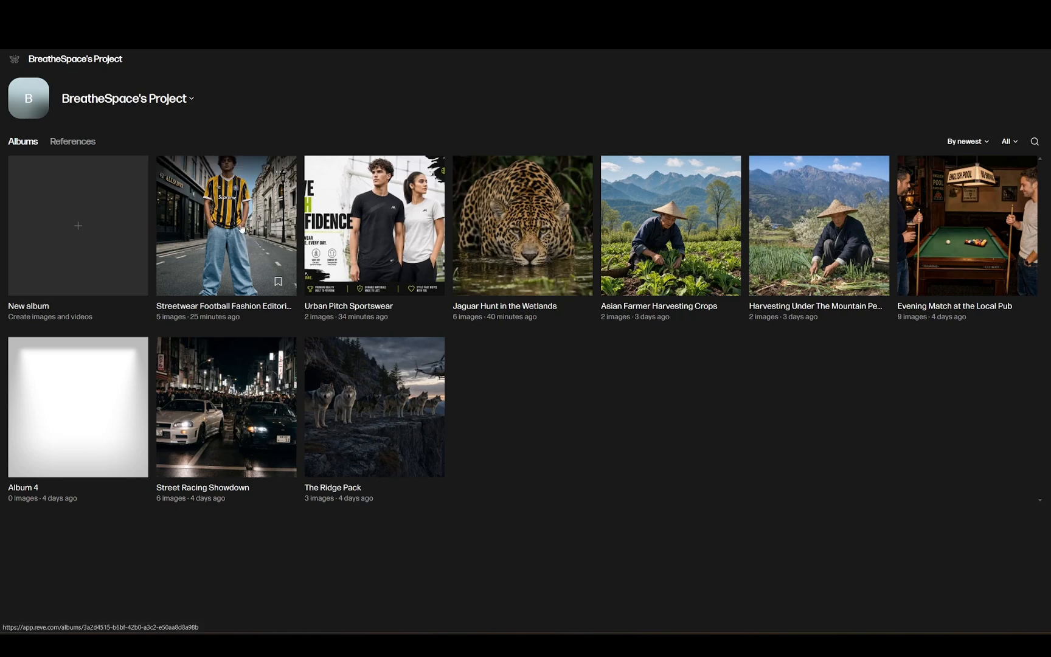
{"action": "left_click", "coordinate": [233, 248]}
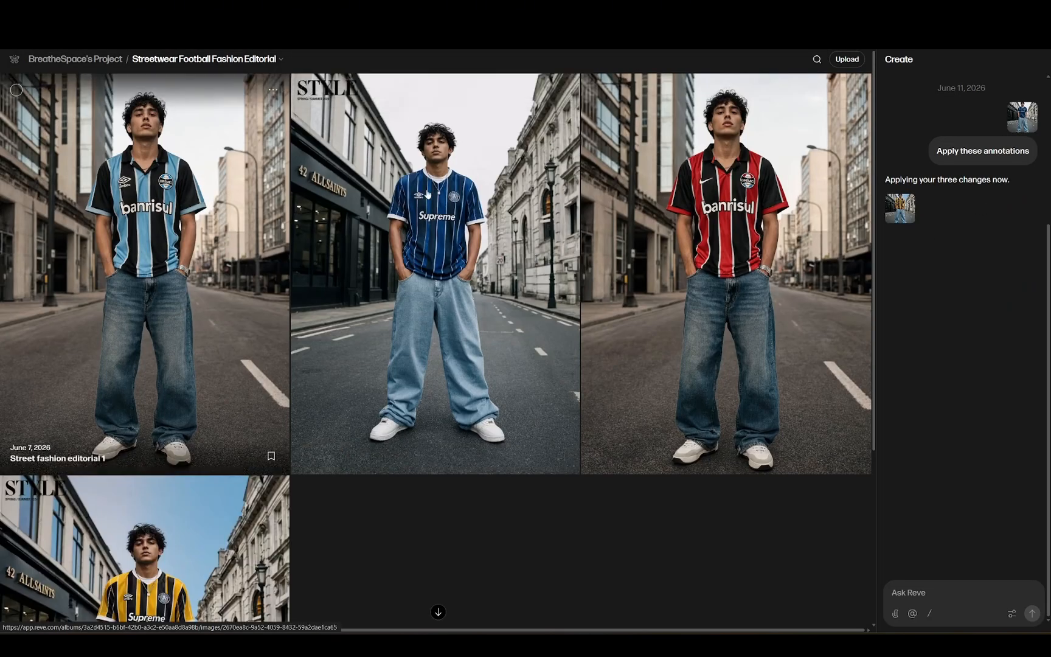
{"action": "scroll", "coordinate": [952, 202], "scroll_direction": "up", "scroll_amount": 3}
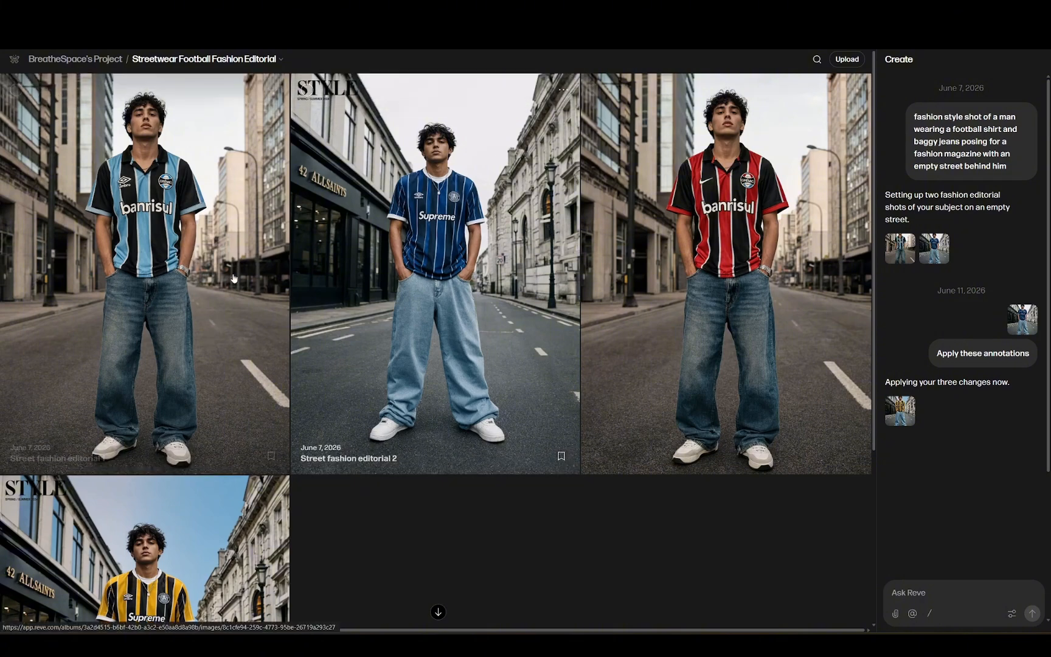
{"action": "left_click", "coordinate": [127, 213]}
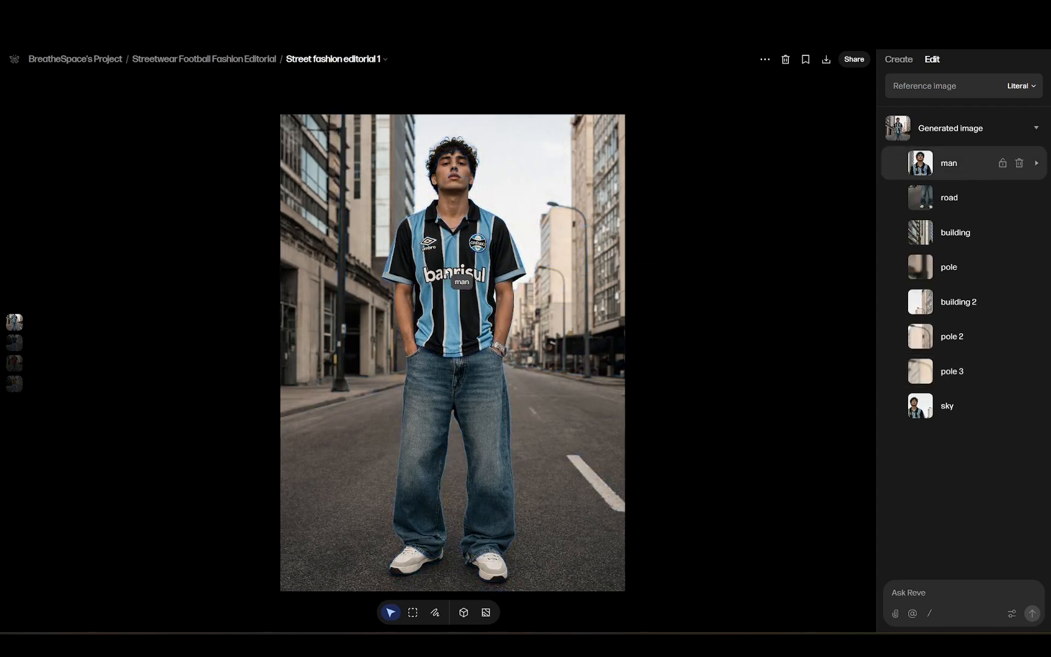
Select the man, left-hand building, road, building 2 and sky directly on the image to inspect its detected regions.
{"action": "left_click", "coordinate": [462, 283]}
{"action": "left_click", "coordinate": [320, 294]}
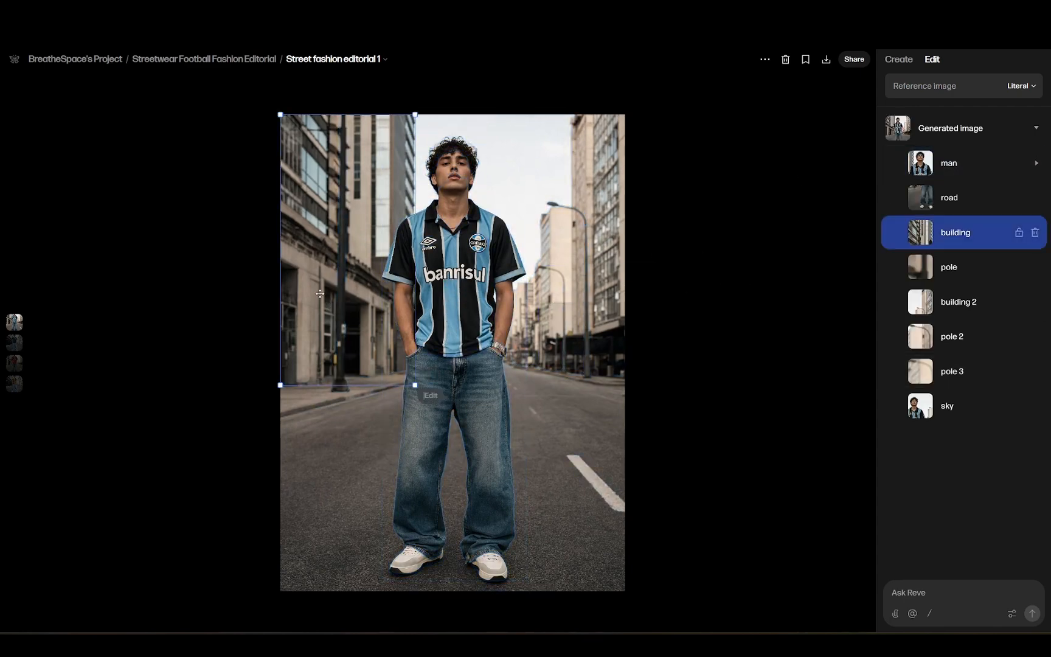
{"action": "left_click", "coordinate": [328, 496]}
{"action": "left_click", "coordinate": [606, 239]}
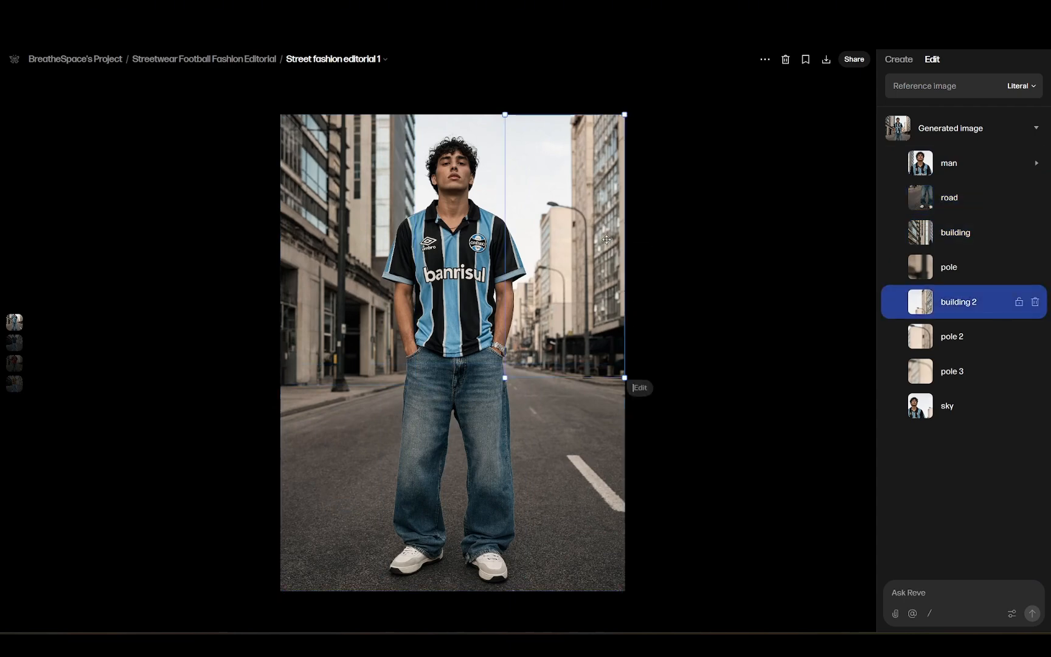
{"action": "left_click", "coordinate": [498, 169]}
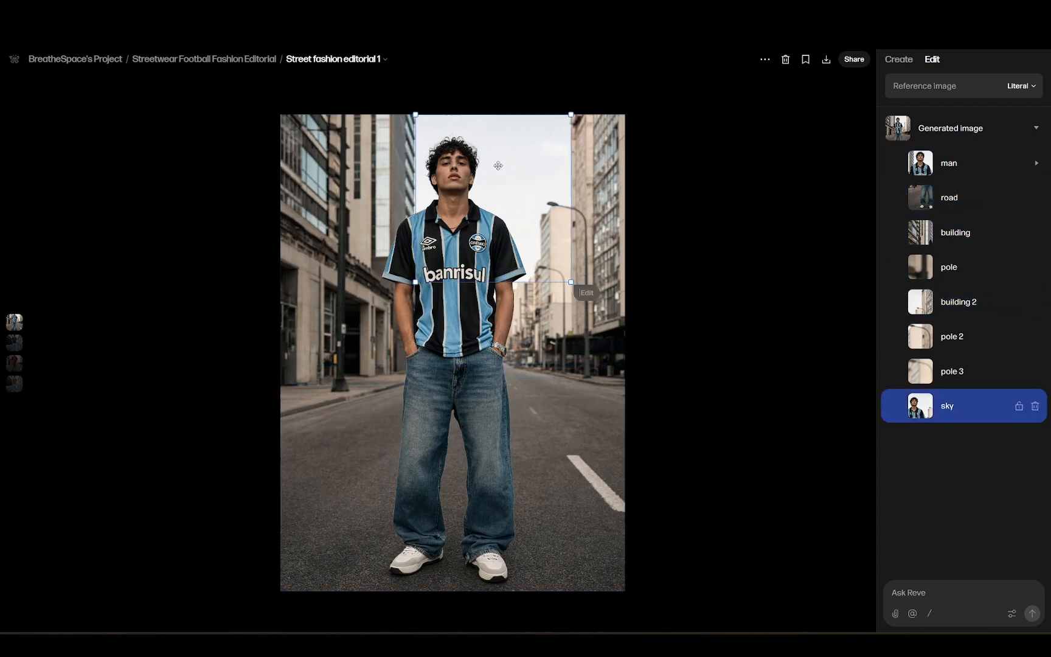
Examine the prompt descriptions of the building 2 and sky elements.
{"action": "left_click", "coordinate": [593, 200]}
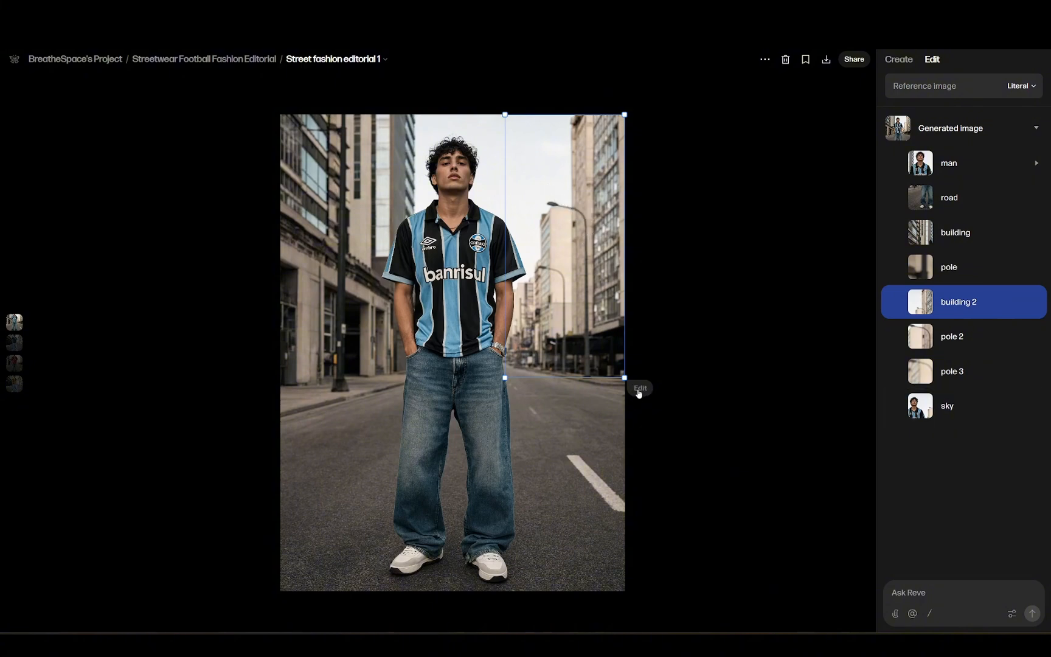
{"action": "left_click", "coordinate": [967, 307]}
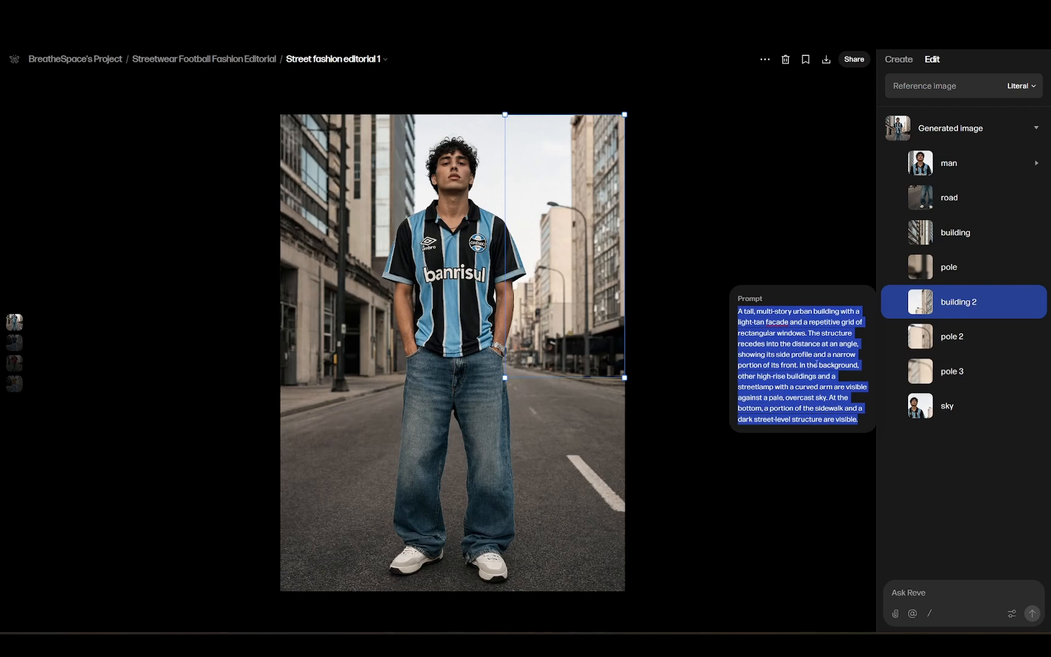
{"action": "left_click", "coordinate": [957, 416]}
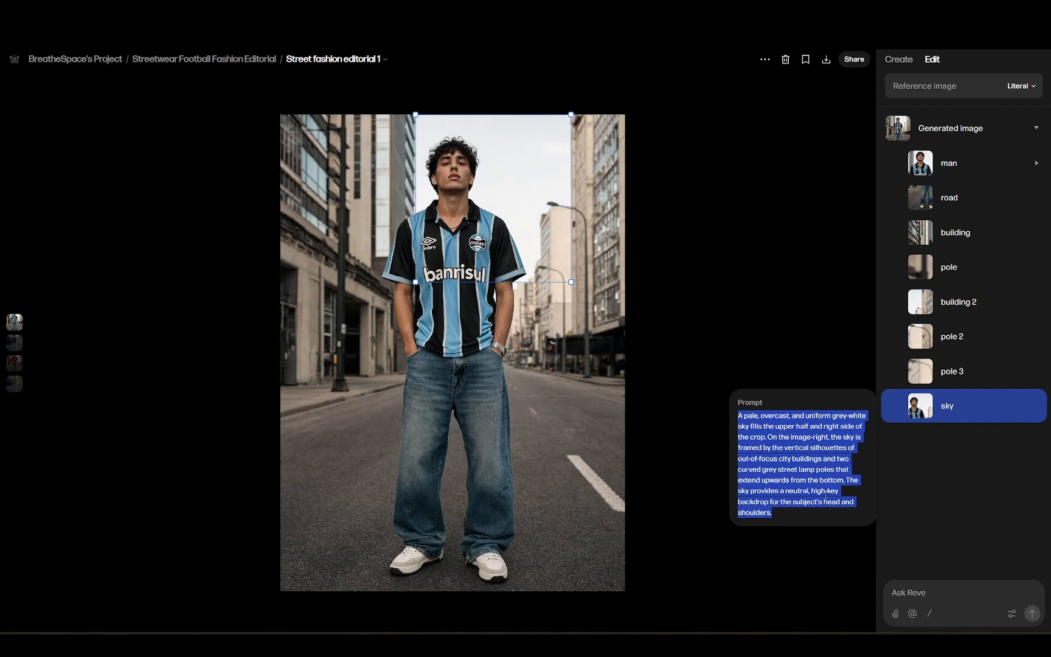
Expand the man element and inspect each of its parts in order, from face to left shoe.
{"action": "left_click", "coordinate": [1036, 163]}
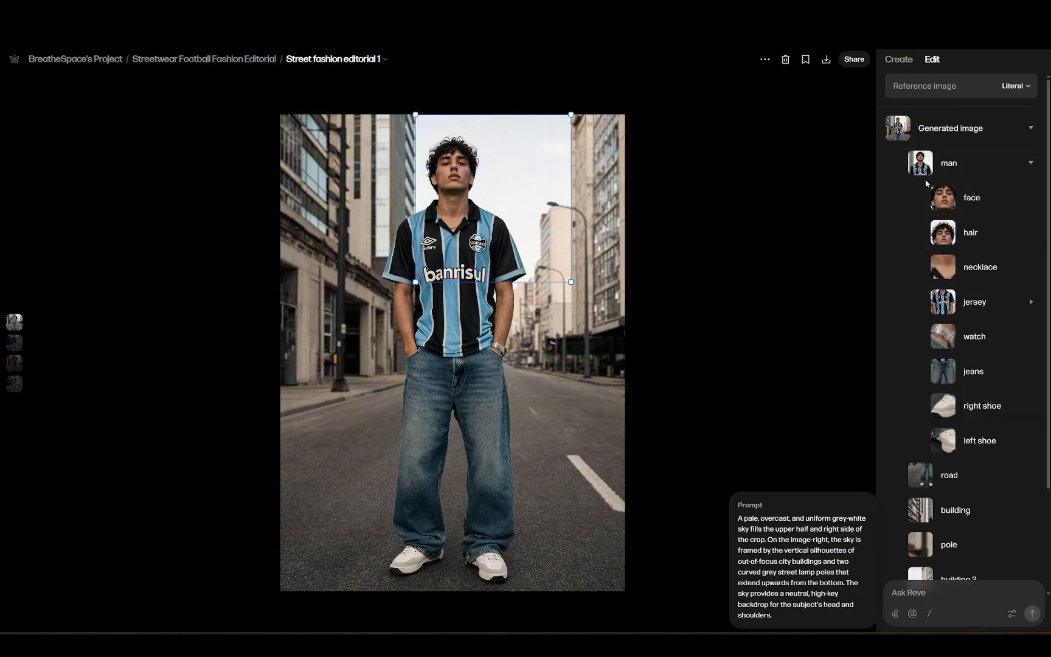
{"action": "left_click", "coordinate": [970, 204]}
{"action": "left_click", "coordinate": [969, 233]}
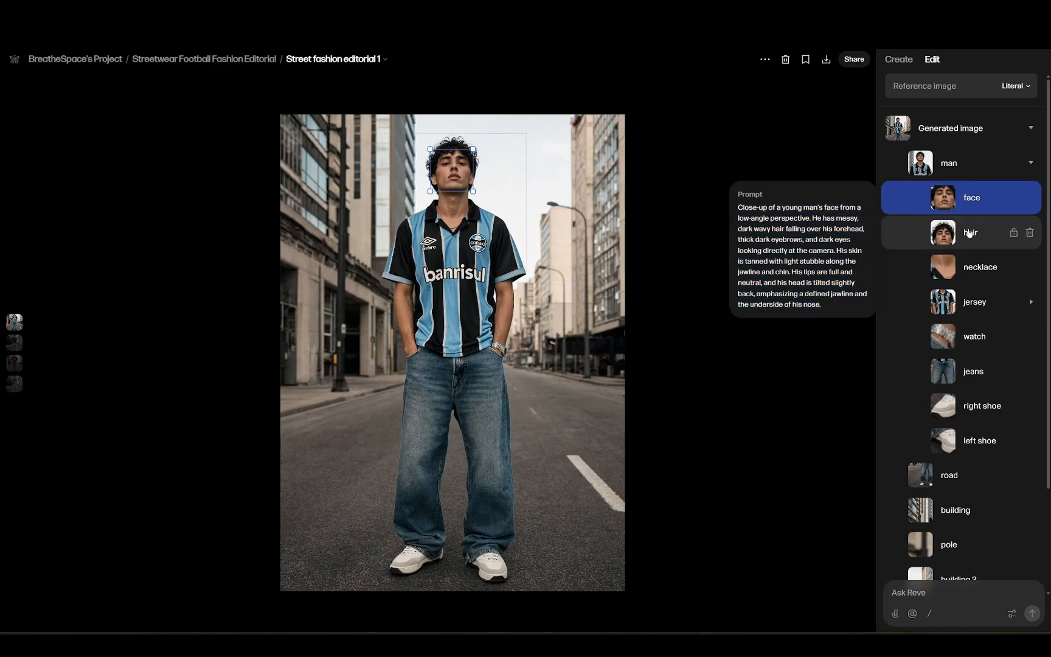
{"action": "left_click", "coordinate": [978, 270]}
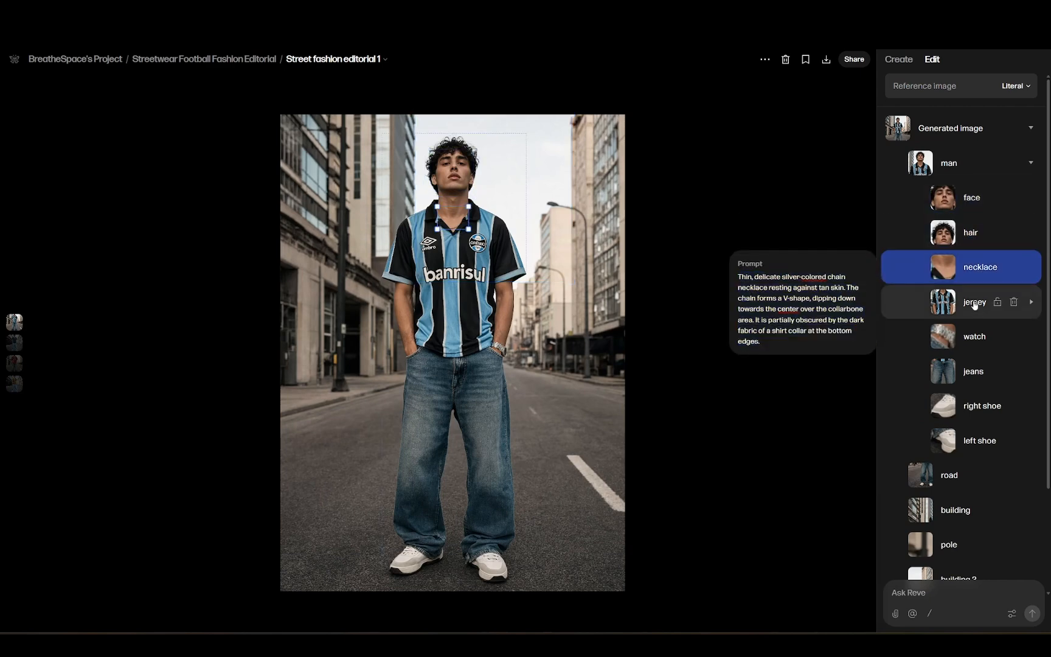
{"action": "left_click", "coordinate": [973, 303]}
{"action": "left_click", "coordinate": [974, 349]}
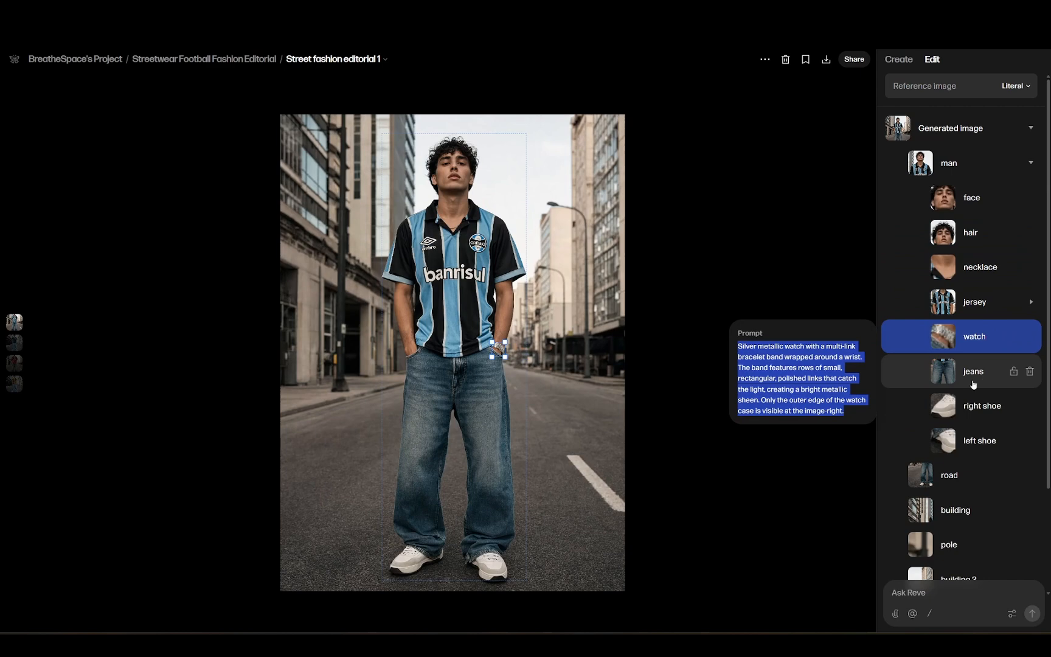
{"action": "left_click", "coordinate": [973, 374]}
{"action": "left_click", "coordinate": [976, 407]}
{"action": "left_click", "coordinate": [976, 441]}
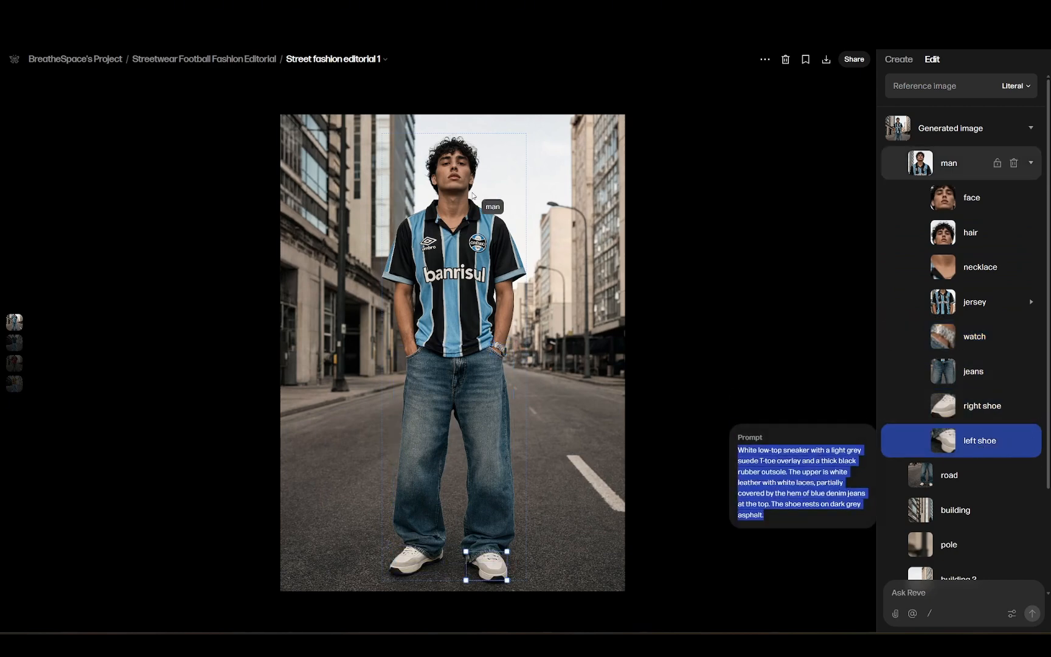
Review the prompts of the man's face, hair, jeans, watch and jersey, and clear the selection.
{"action": "left_click", "coordinate": [956, 208]}
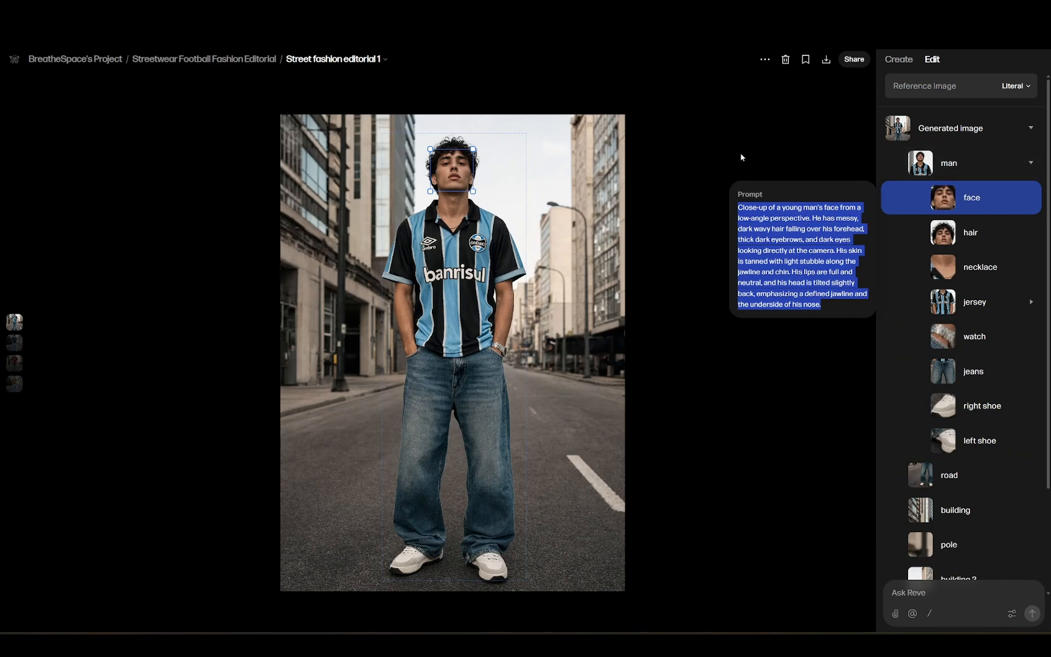
{"action": "left_click", "coordinate": [970, 247]}
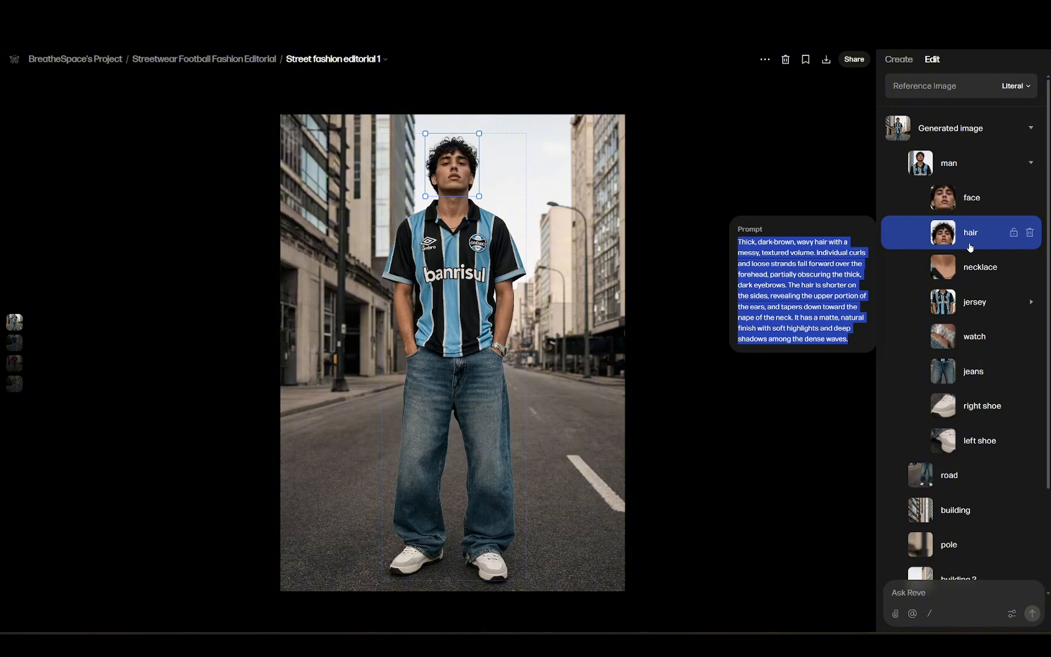
{"action": "left_click", "coordinate": [972, 370]}
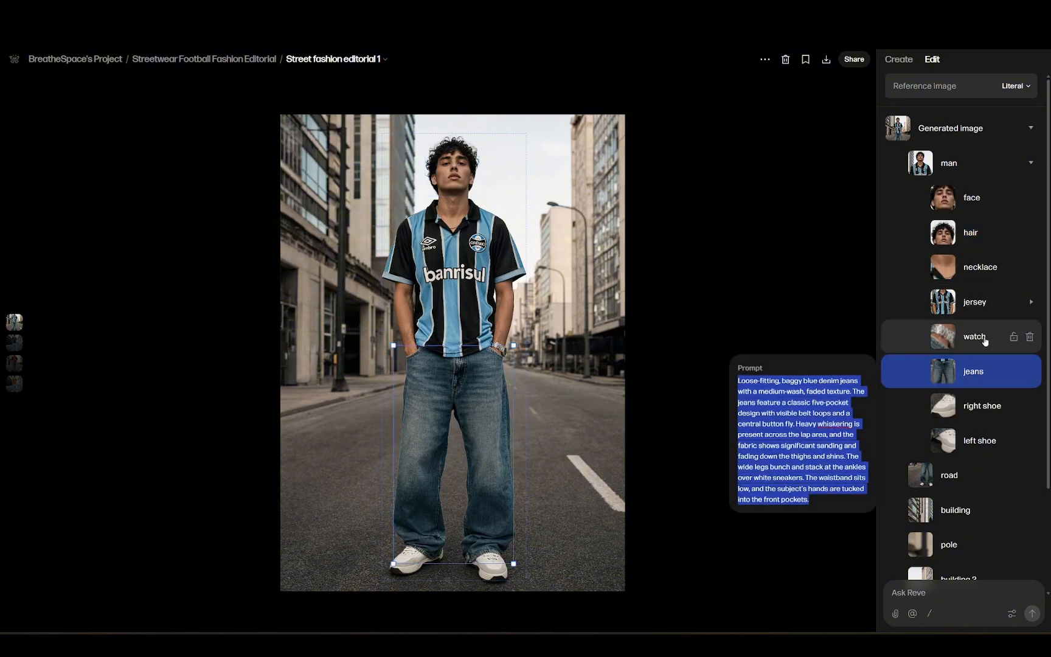
{"action": "left_click", "coordinate": [986, 339]}
{"action": "left_click", "coordinate": [972, 302]}
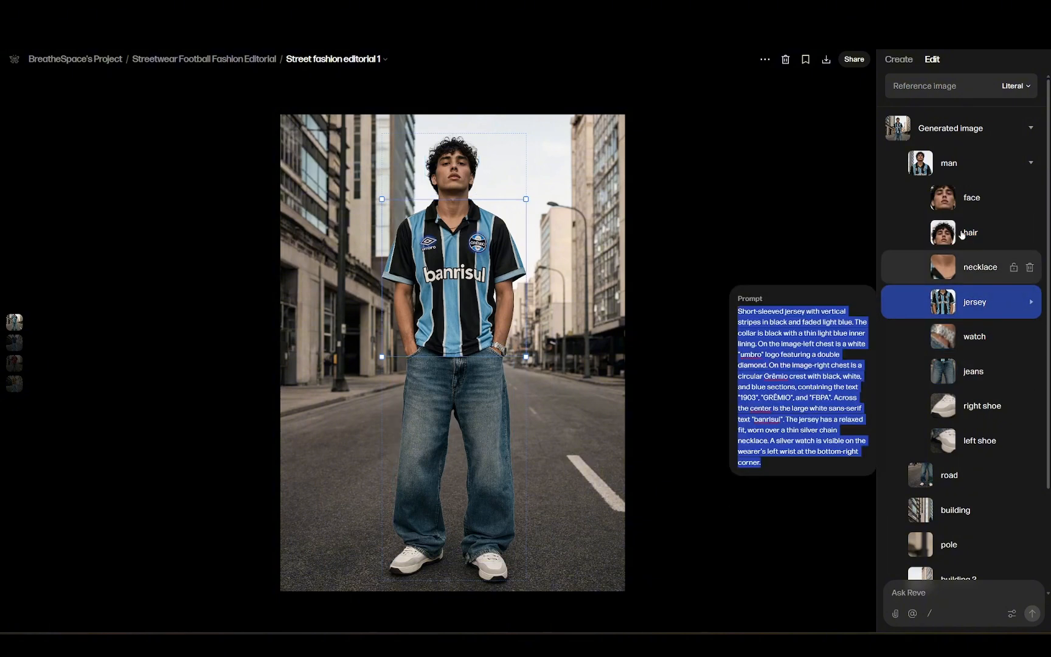
{"action": "left_click", "coordinate": [111, 351]}
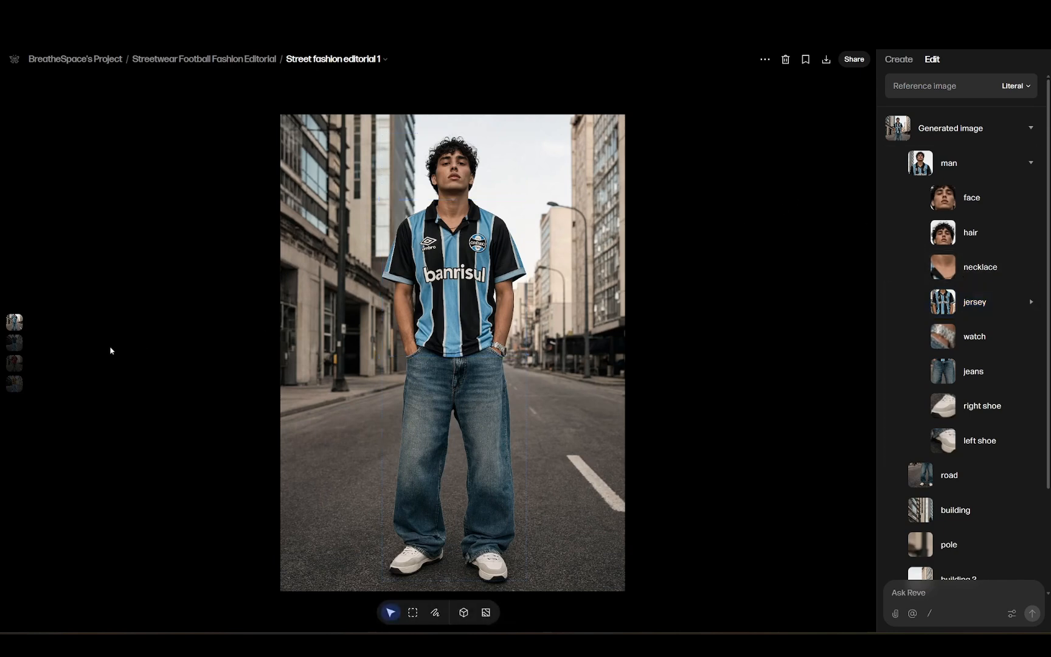
Compare Street fashion editorial 1 with Street fashion editorial 2 and Ingredients result, inspecting the man and jersey parts in Ingredients result.
{"action": "left_click", "coordinate": [14, 342]}
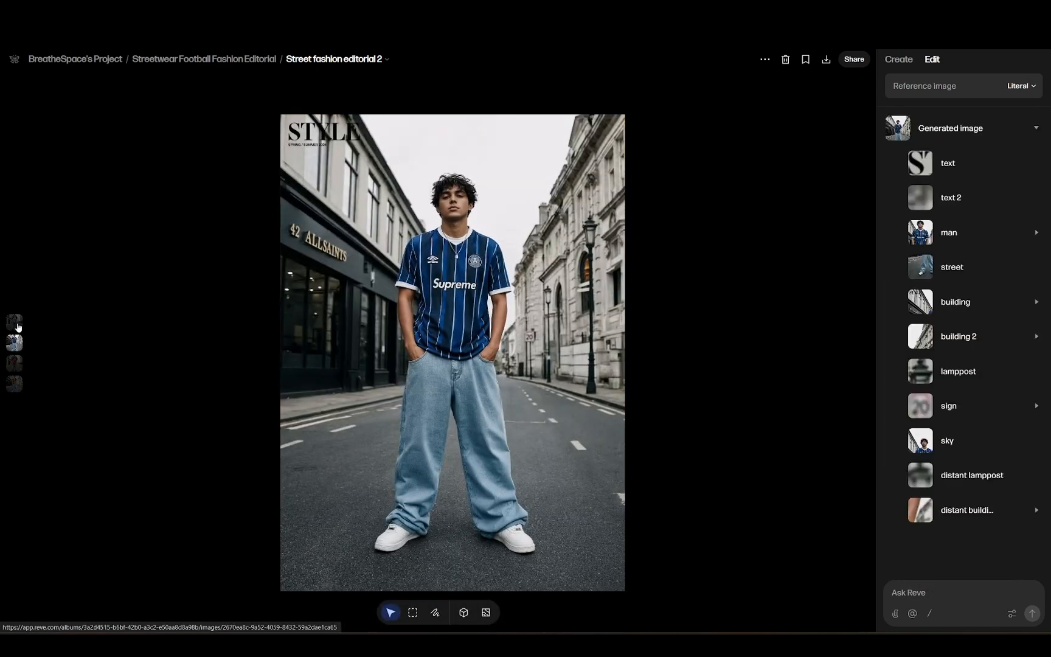
{"action": "left_click", "coordinate": [15, 322]}
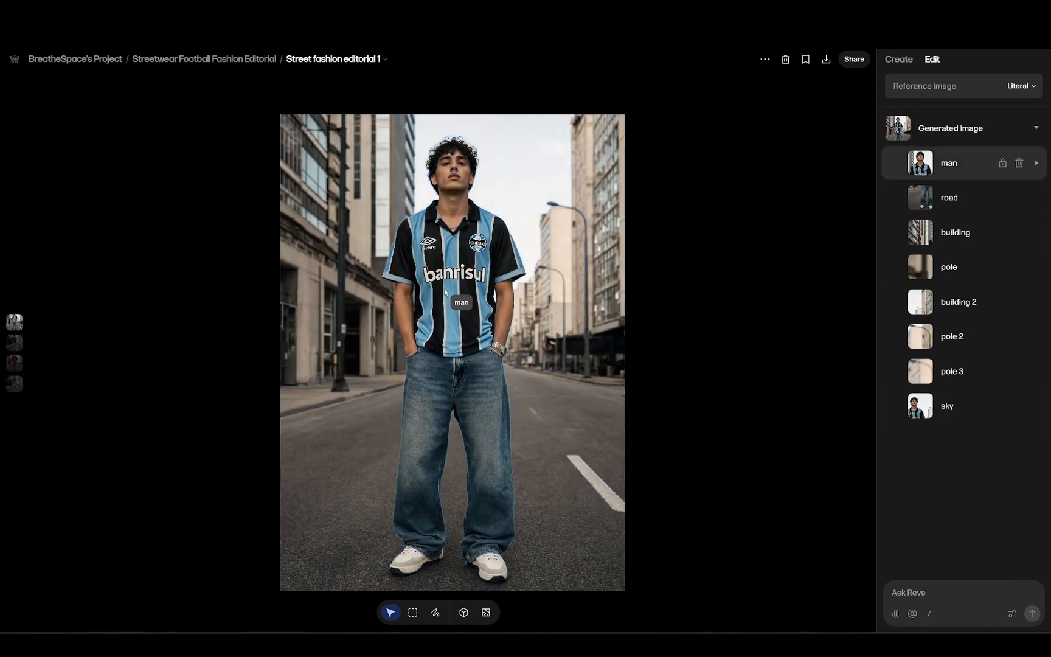
{"action": "left_click", "coordinate": [14, 364]}
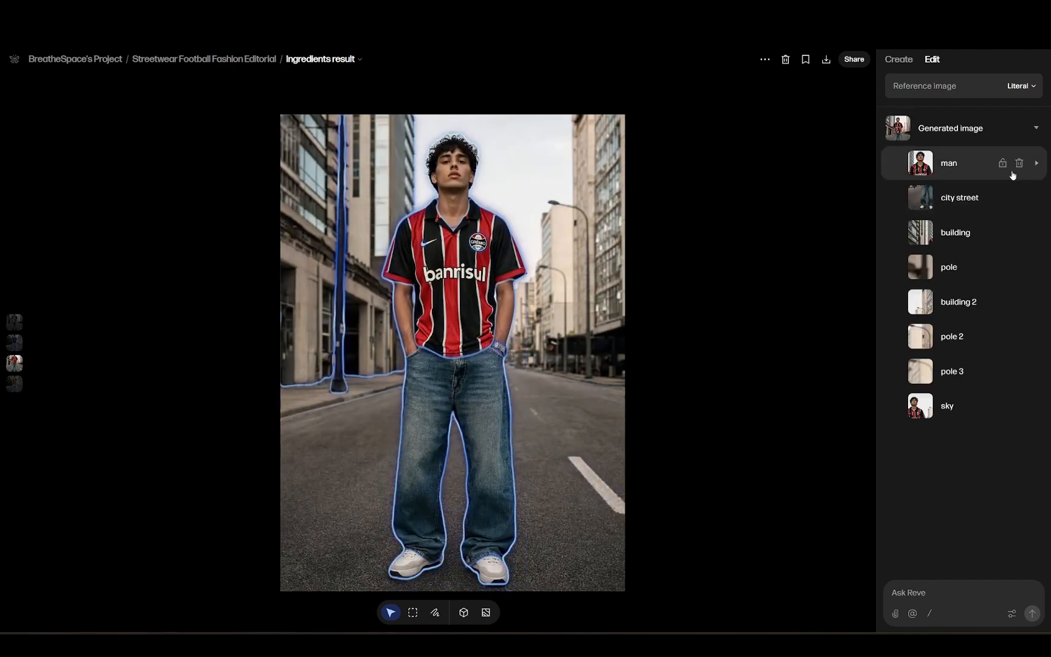
{"action": "left_click", "coordinate": [1037, 163]}
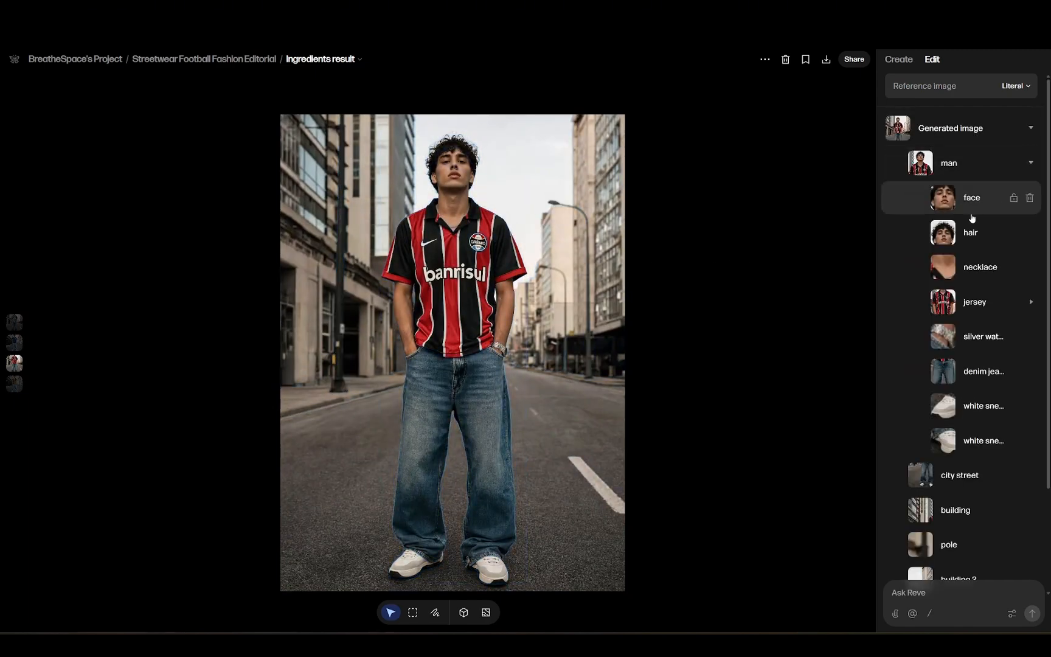
{"action": "left_click", "coordinate": [1031, 302]}
{"action": "left_click", "coordinate": [1031, 302]}
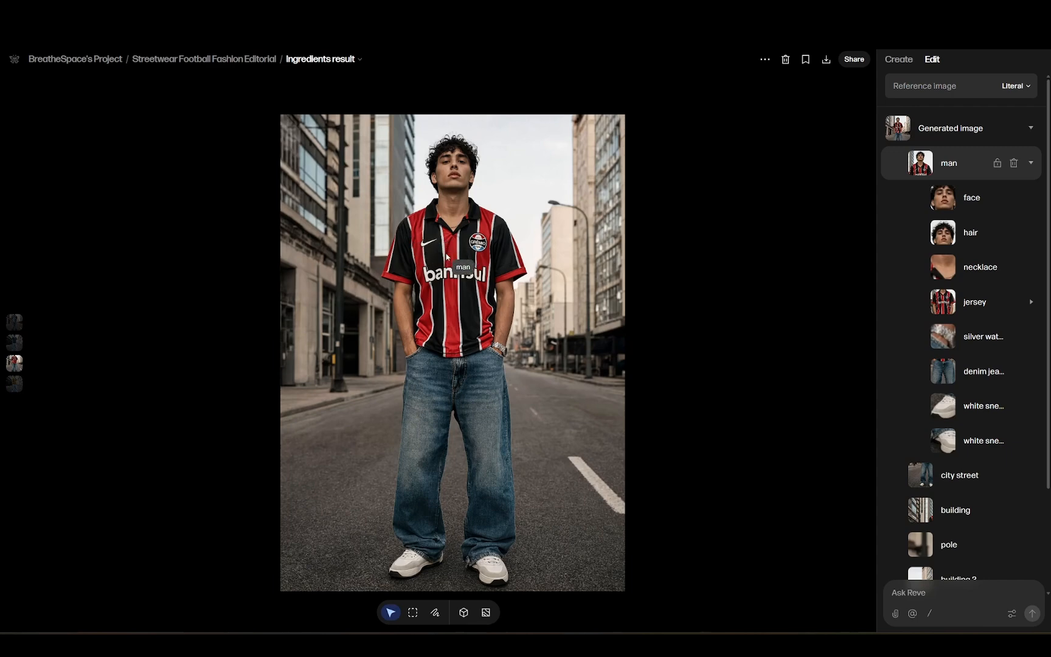
{"action": "left_click", "coordinate": [14, 322]}
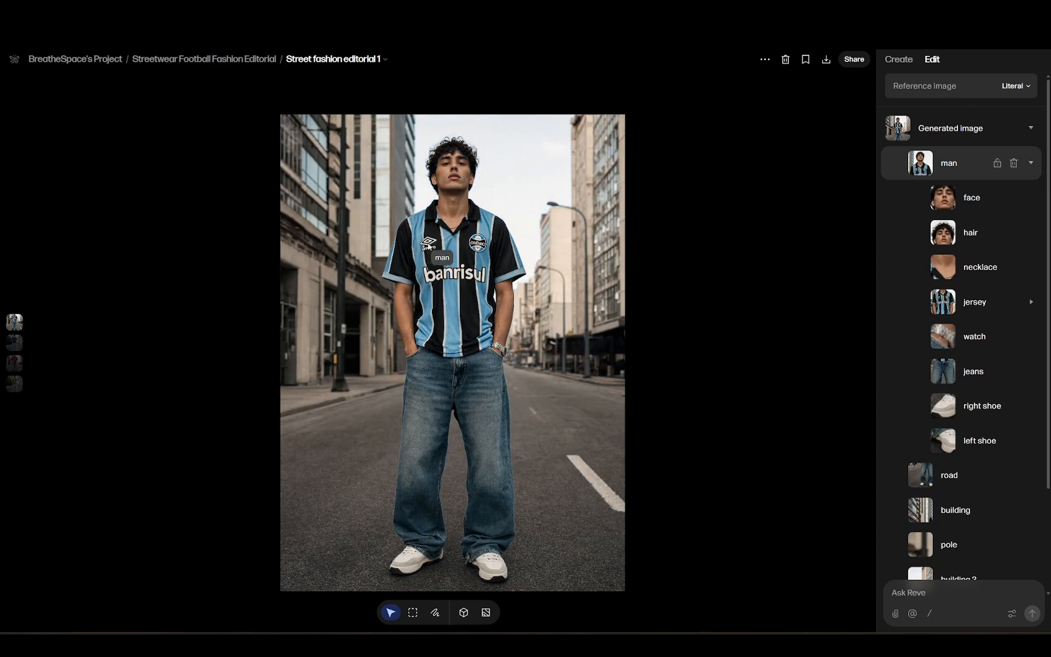
Switch from Street fashion editorial 2 to the "Yellow & black jersey, sunny street" image and inspect its sky and man elements.
{"action": "left_click", "coordinate": [14, 365]}
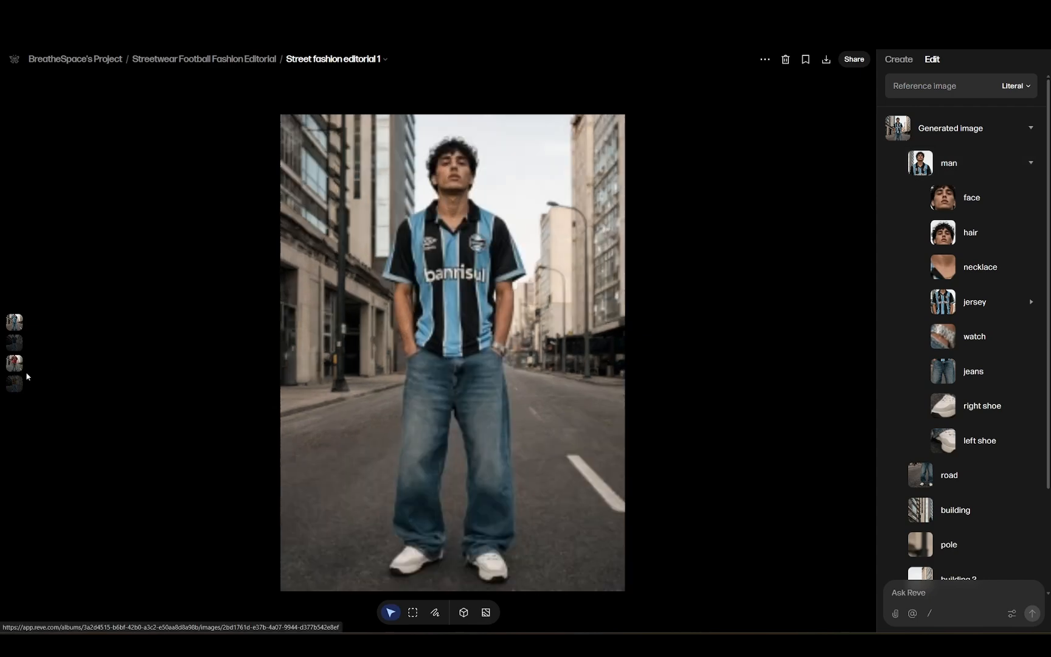
{"action": "left_click", "coordinate": [17, 342]}
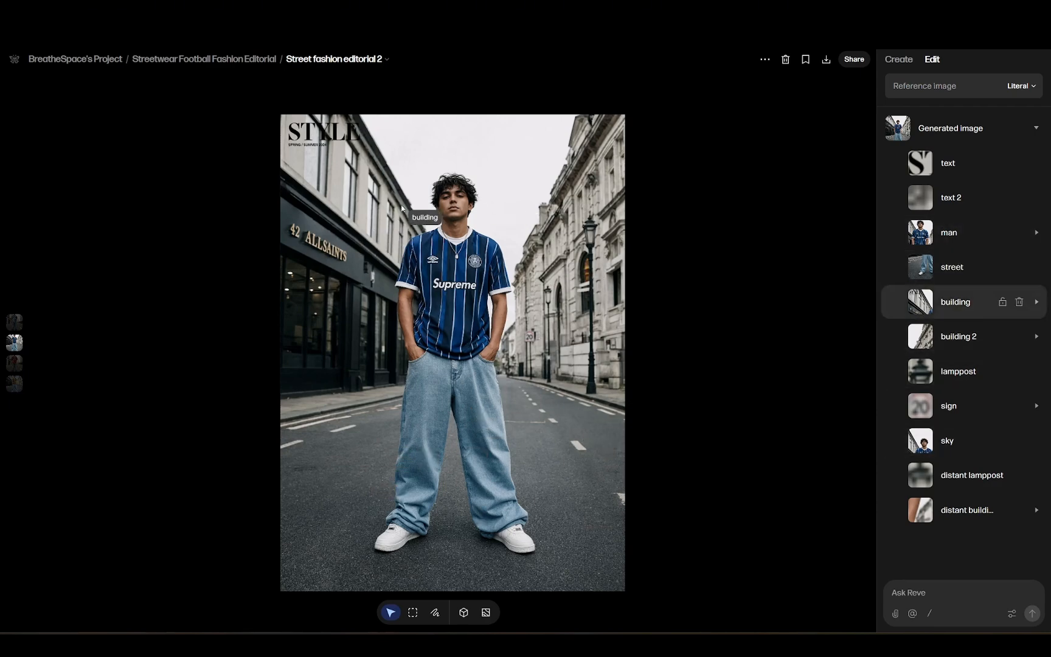
{"action": "left_click", "coordinate": [9, 387]}
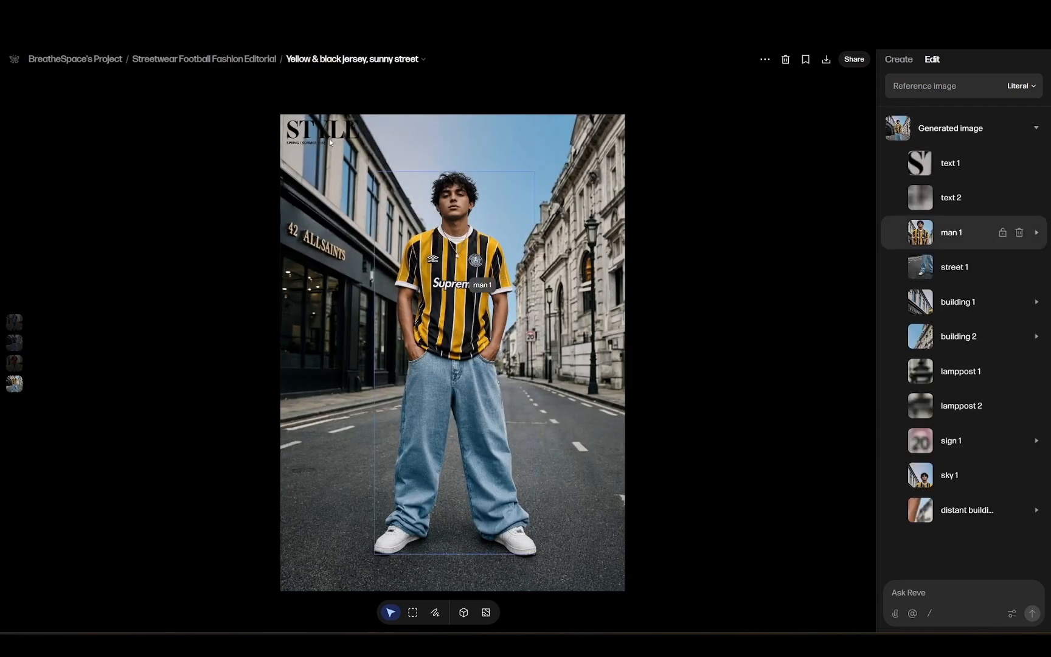
{"action": "left_click", "coordinate": [501, 174]}
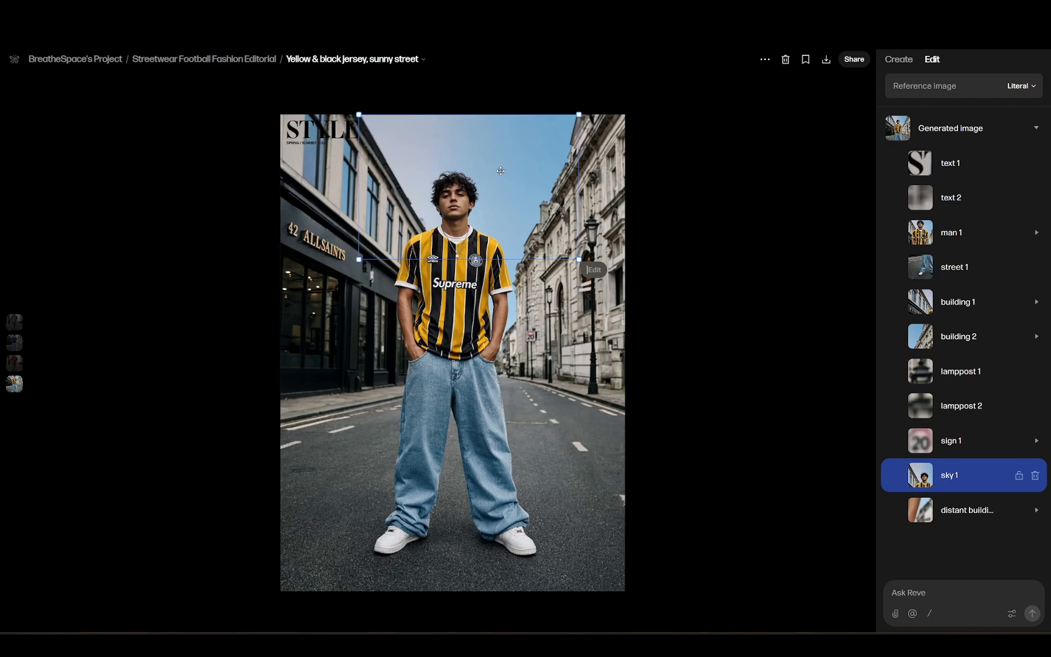
{"action": "left_click", "coordinate": [427, 325]}
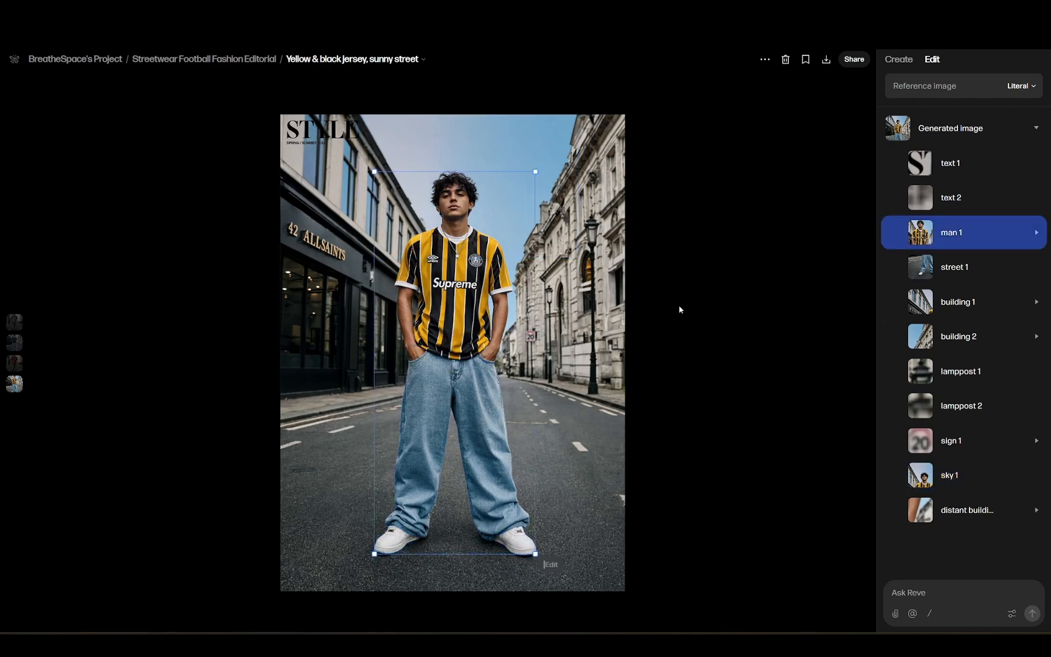
Delete the text 1 and text 2 elements from the "Yellow & black jersey, sunny street" image.
{"action": "left_click", "coordinate": [313, 129]}
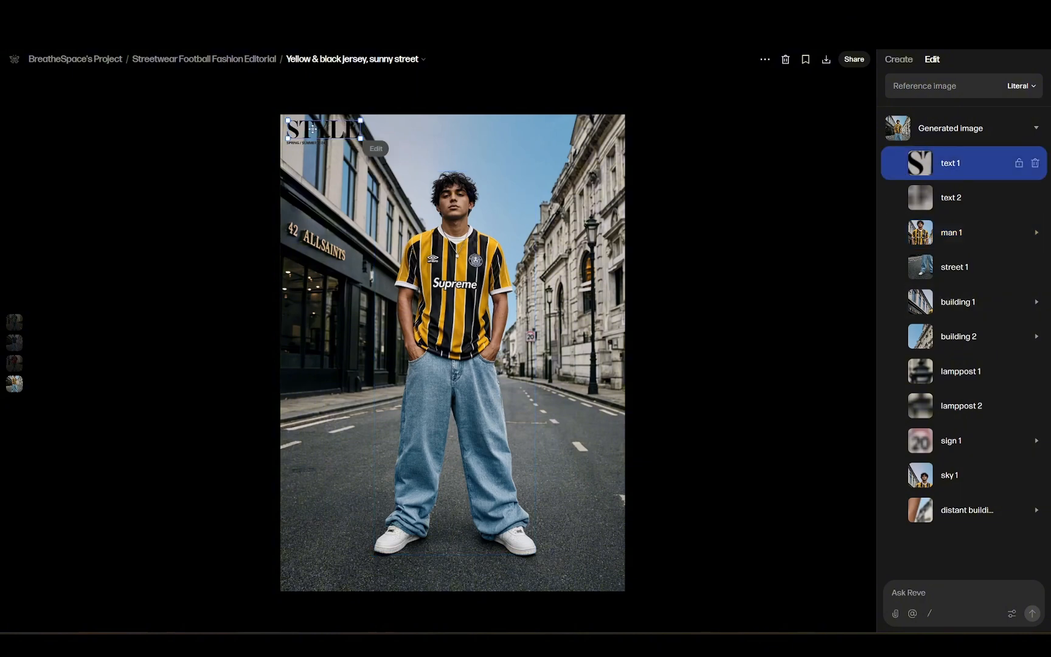
{"action": "left_click", "coordinate": [1035, 163]}
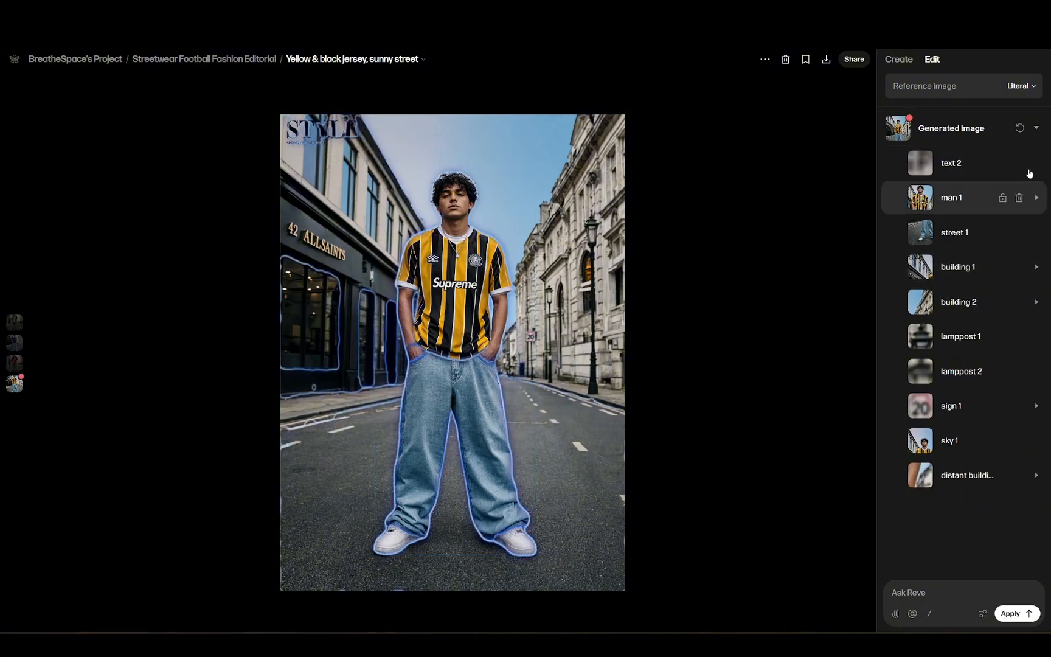
{"action": "left_click", "coordinate": [1035, 163]}
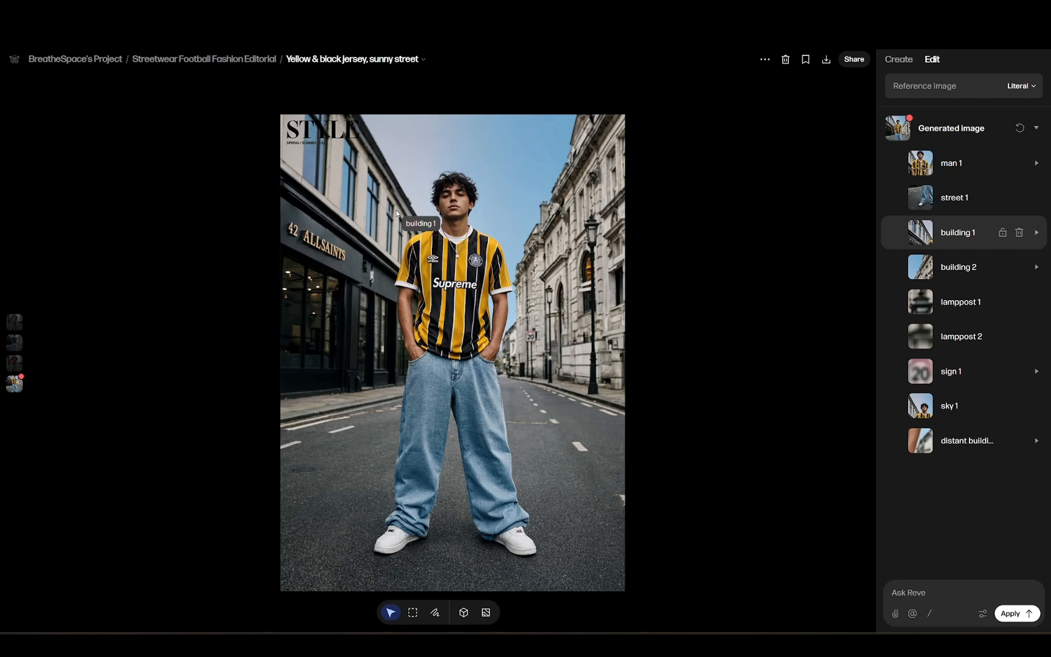
Open the "Jaguar Hunt in the Wetlands" album and review its prompt history from the first request.
{"action": "left_click", "coordinate": [121, 60]}
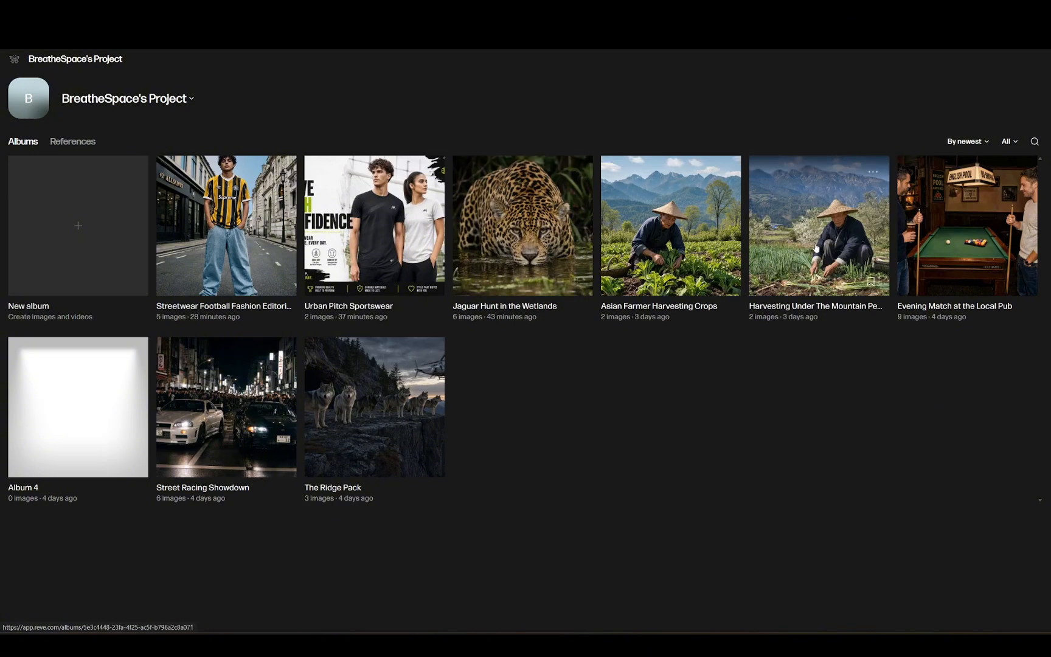
{"action": "left_click", "coordinate": [517, 248]}
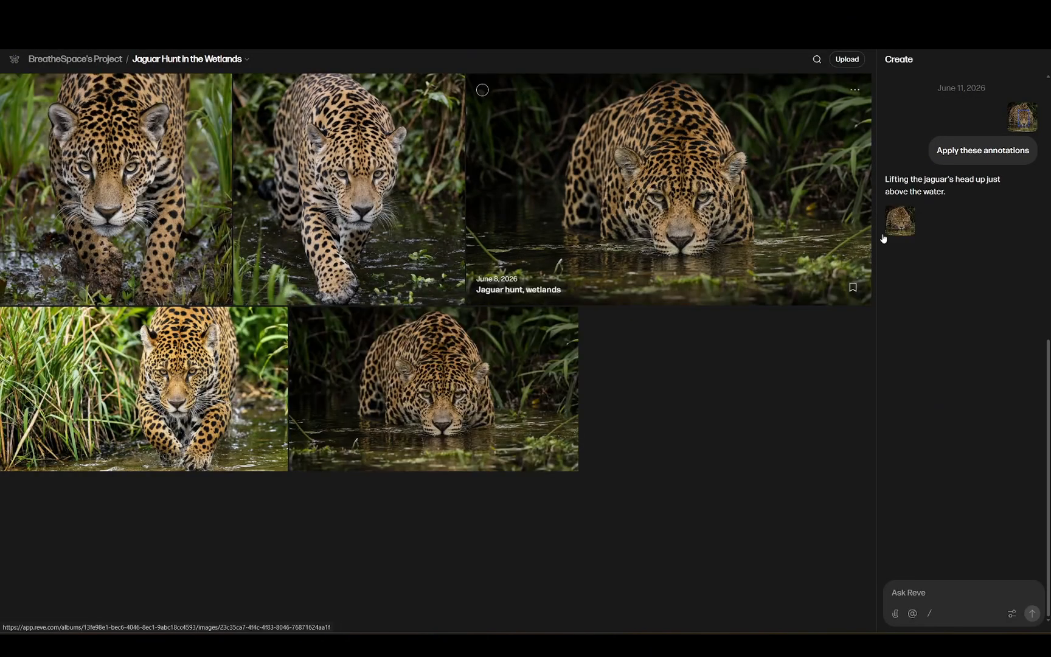
{"action": "scroll", "coordinate": [944, 206], "scroll_direction": "up", "scroll_amount": 10}
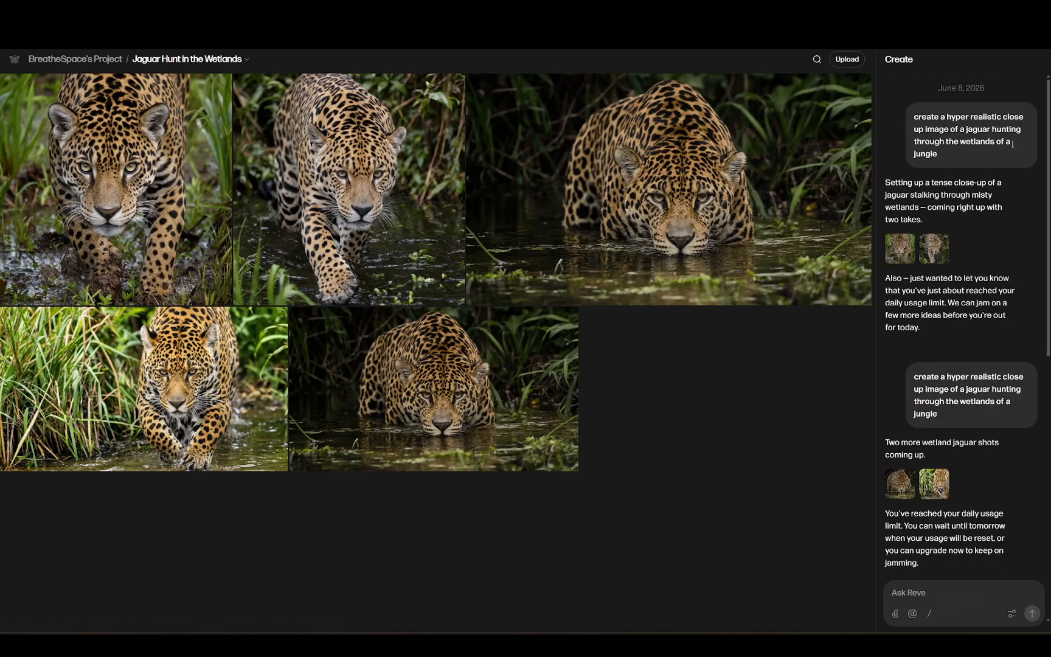
Compare the "Jaguar stalking the wetlands" and "Jaguar on the prowl" images along with their element lists.
{"action": "left_click", "coordinate": [116, 188]}
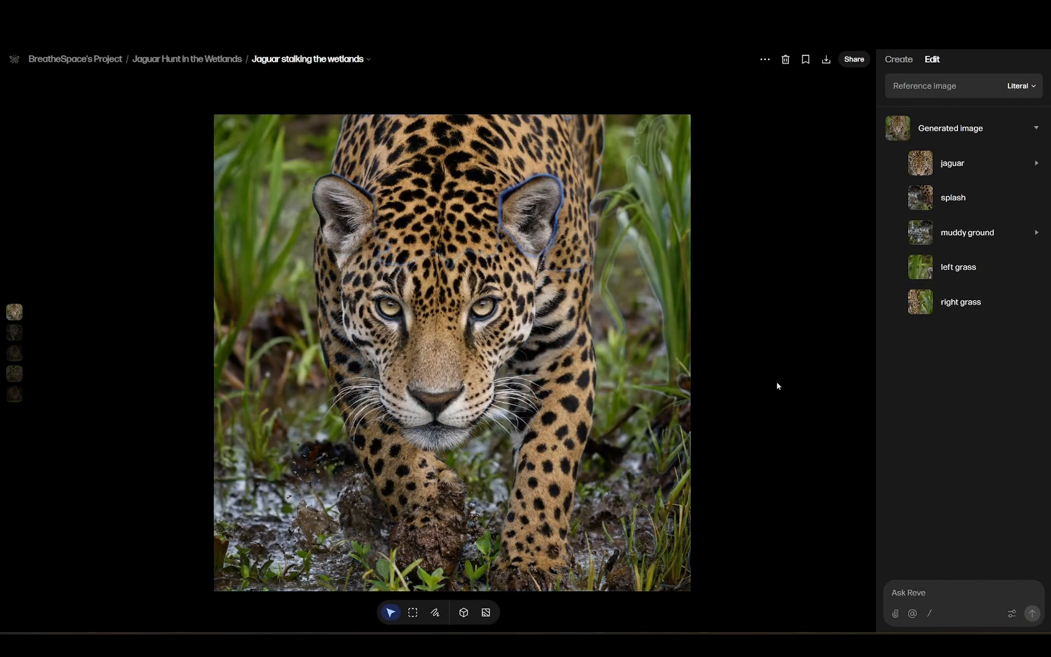
{"action": "left_click", "coordinate": [14, 333]}
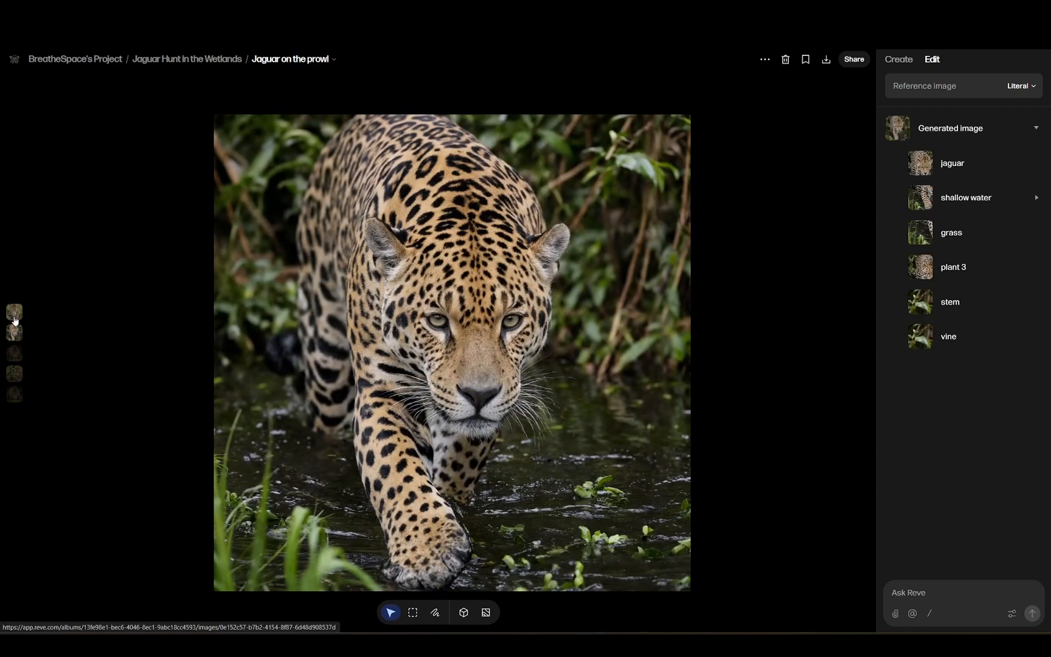
{"action": "left_click", "coordinate": [13, 309]}
{"action": "left_click", "coordinate": [14, 332]}
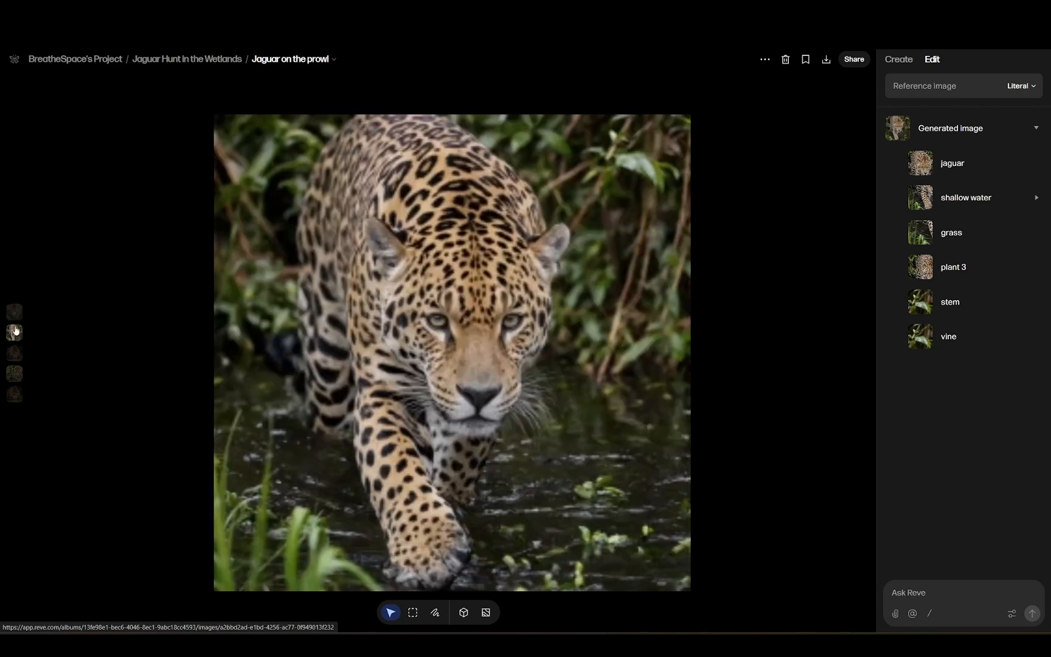
Open "Jaguar hunt, wetlands" and inspect its jaguar, jungle vegetation and leaf elements, expanding the water group.
{"action": "left_click", "coordinate": [189, 59]}
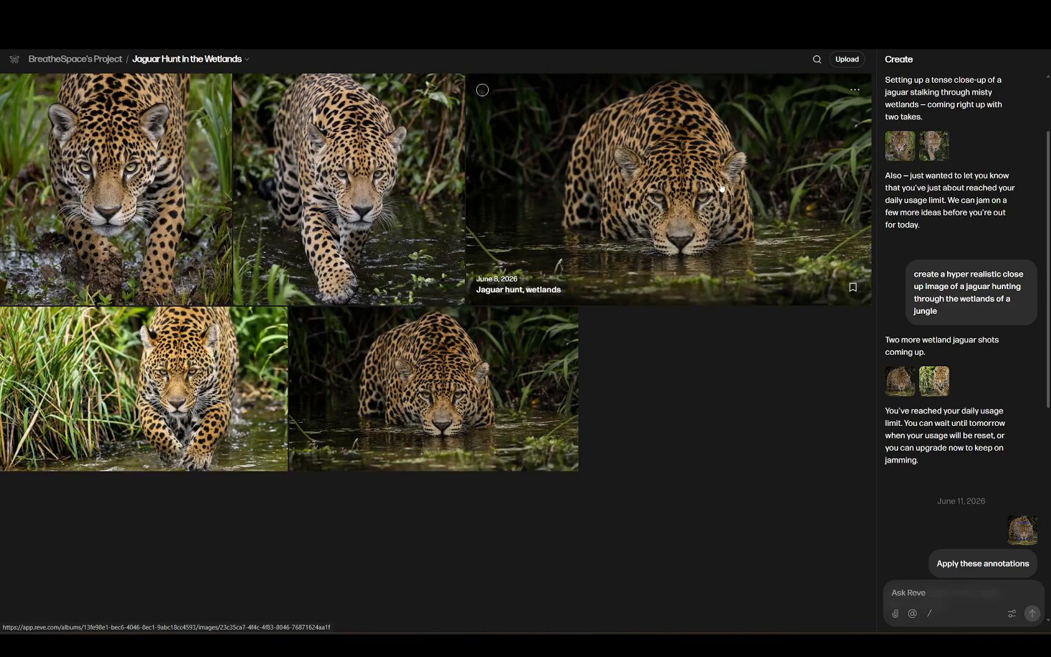
{"action": "left_click", "coordinate": [738, 216]}
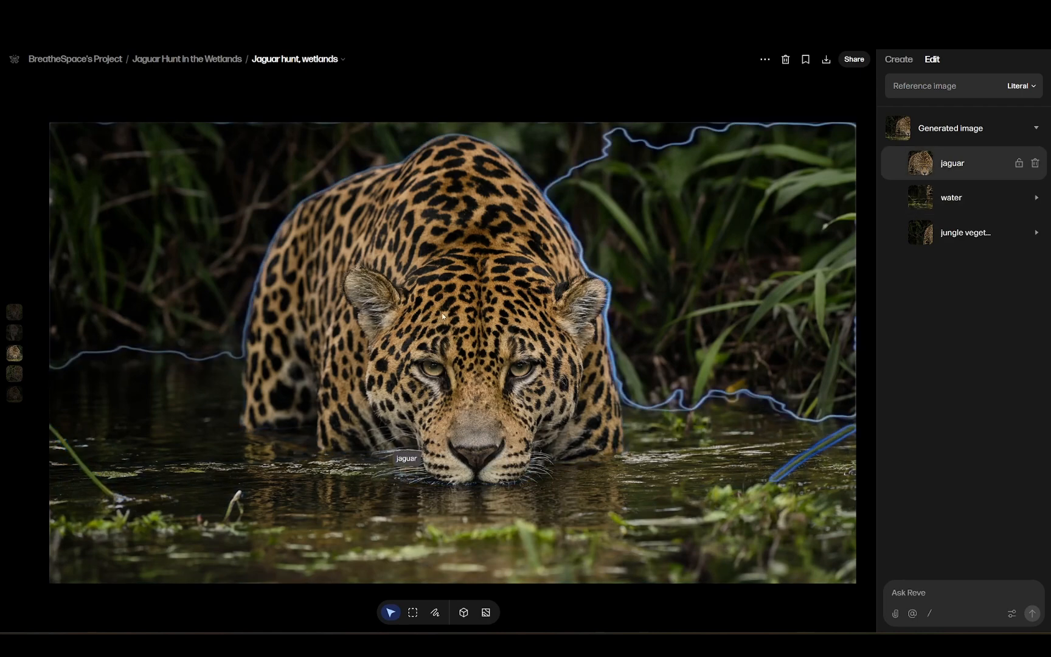
{"action": "left_click", "coordinate": [474, 368]}
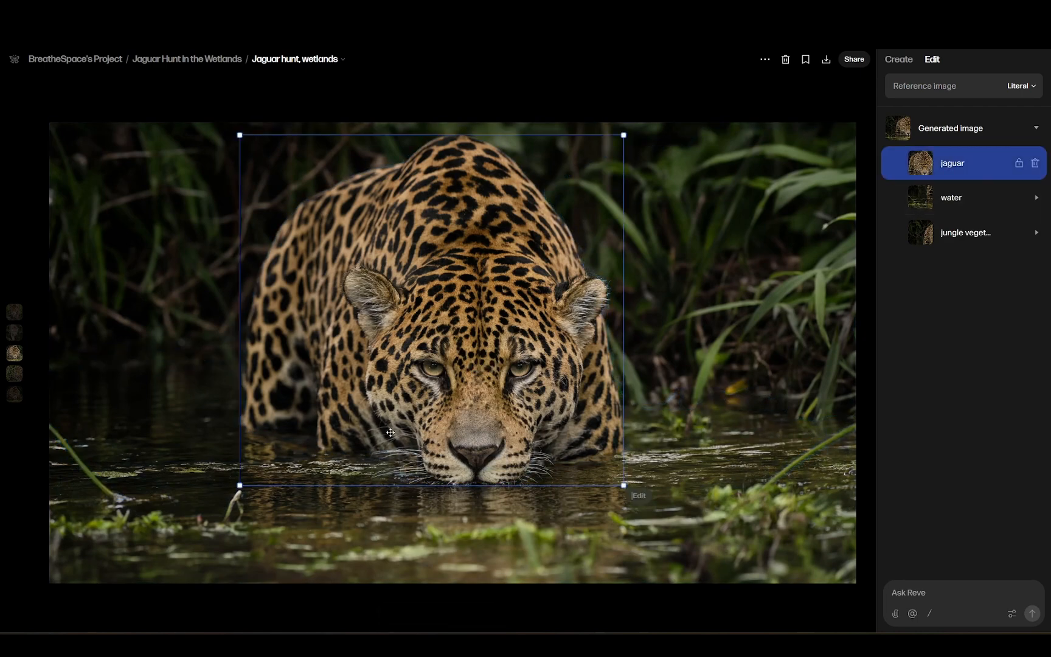
{"action": "left_click", "coordinate": [706, 532]}
{"action": "left_click", "coordinate": [731, 327]}
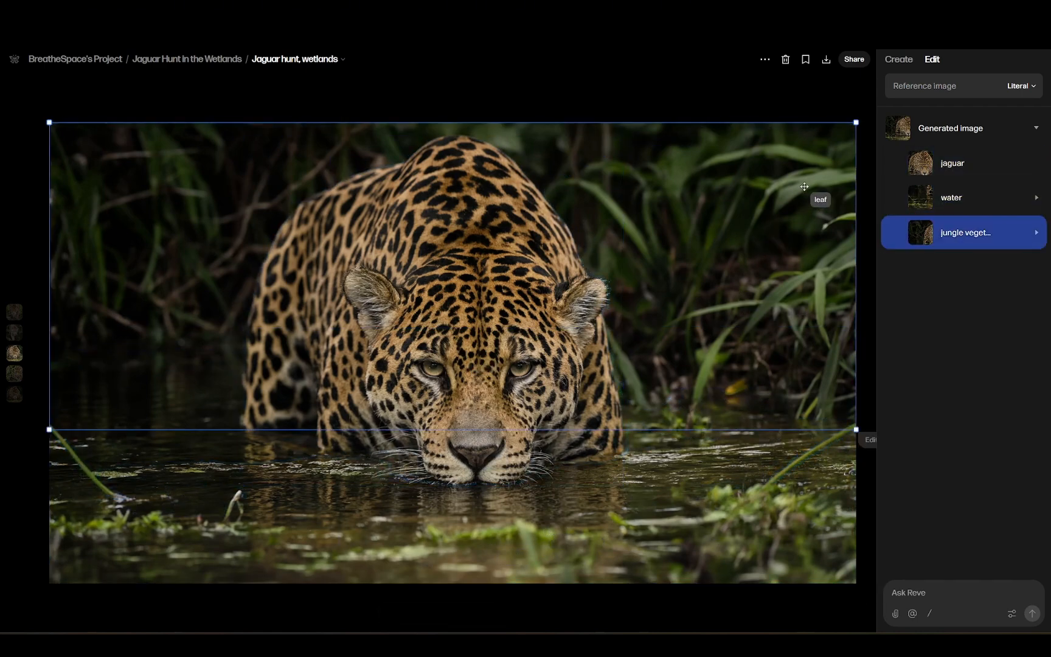
{"action": "left_click", "coordinate": [770, 189]}
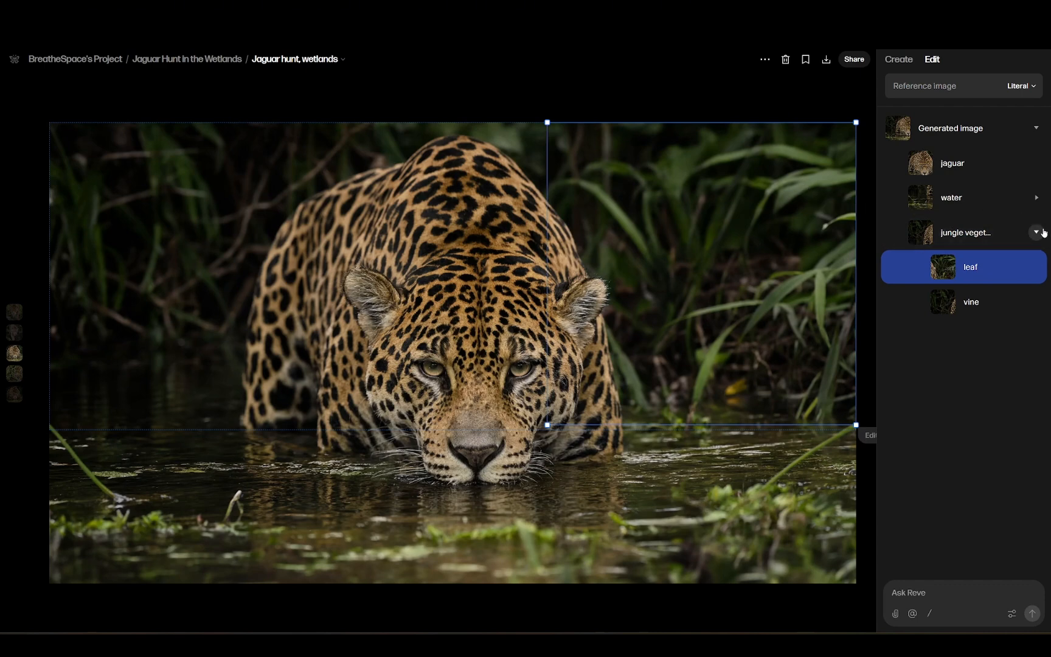
{"action": "left_click", "coordinate": [1037, 197]}
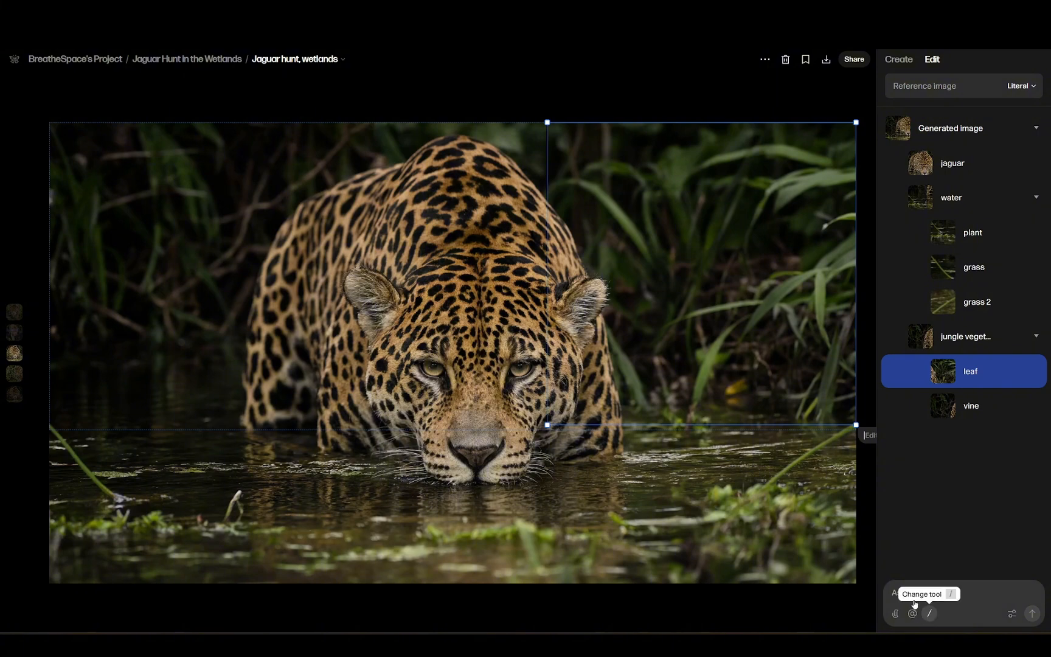
Open the night "JDM street race start" image with the overhead banner from Street Racing Showdown and inspect its crowd element.
{"action": "left_click", "coordinate": [173, 61]}
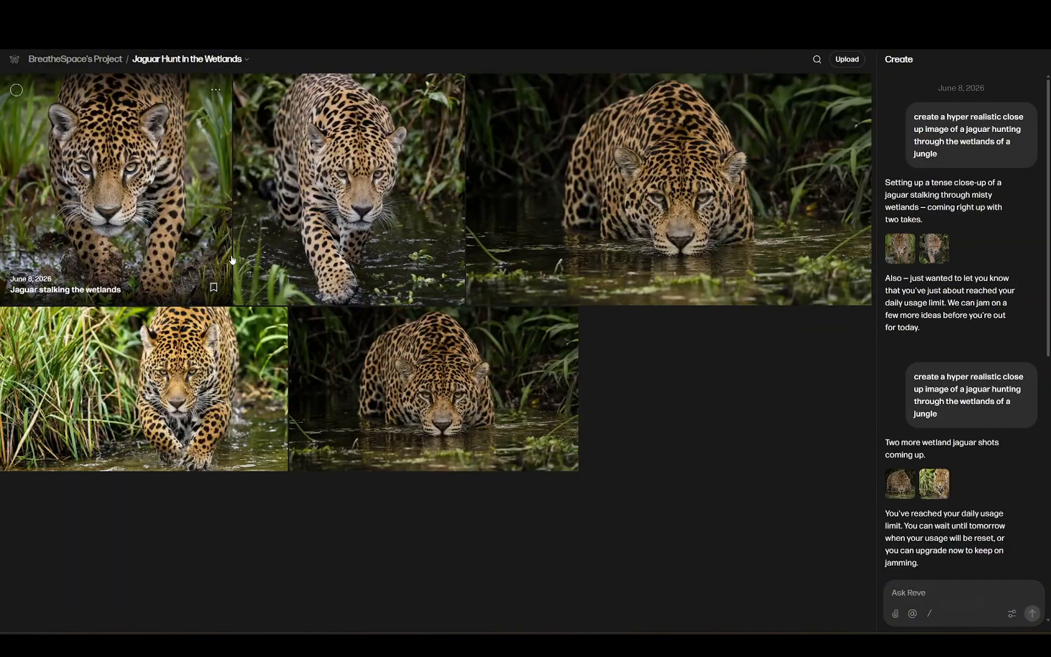
{"action": "left_click", "coordinate": [90, 61]}
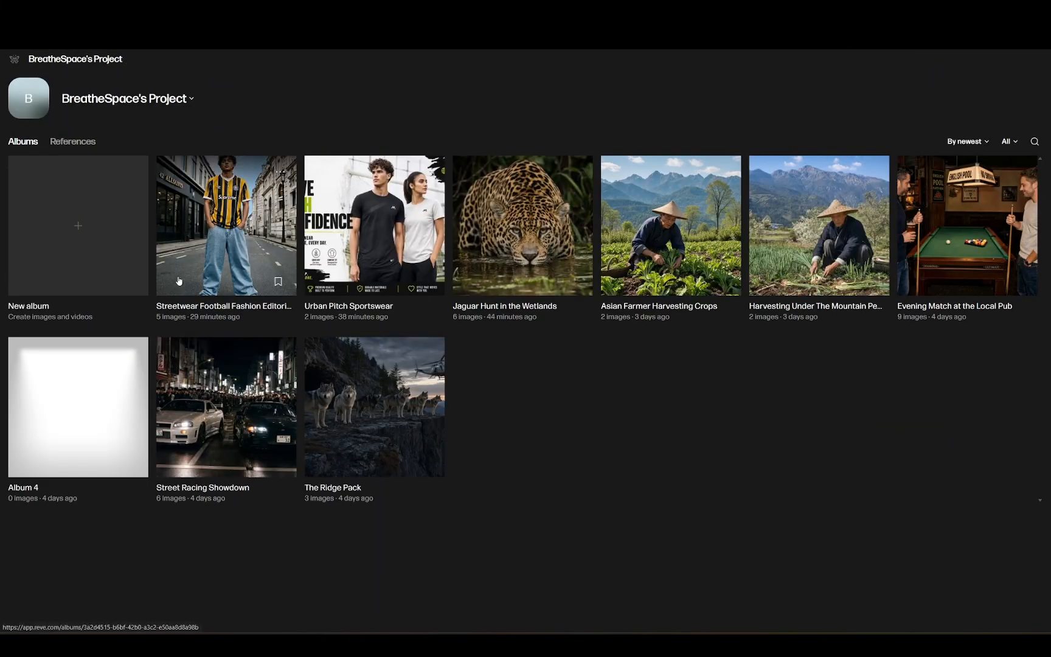
{"action": "left_click", "coordinate": [222, 408]}
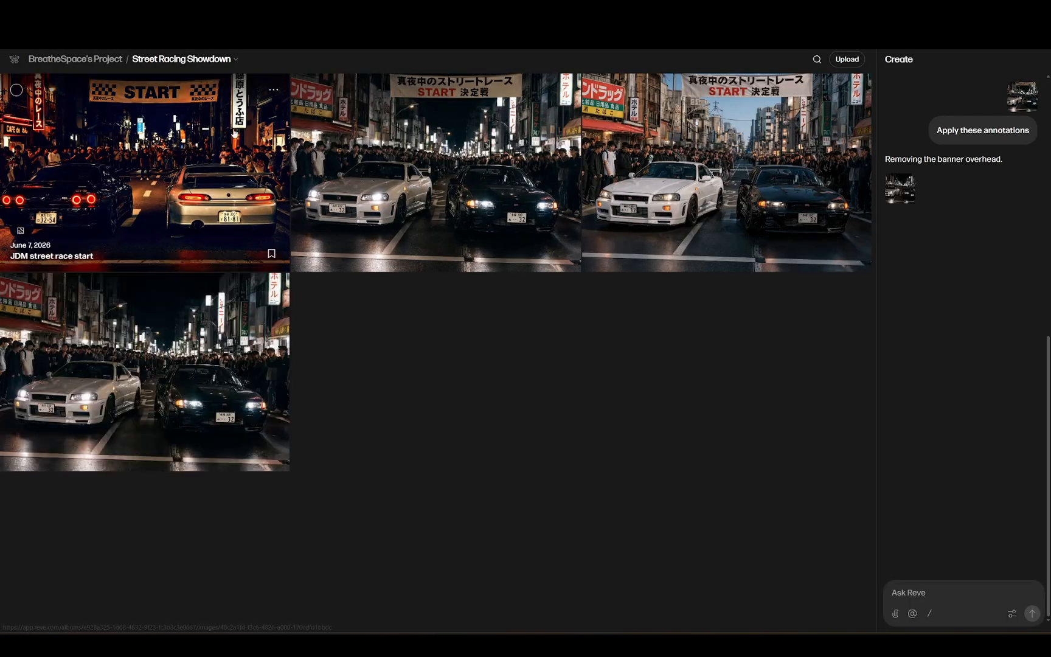
{"action": "left_click", "coordinate": [444, 189]}
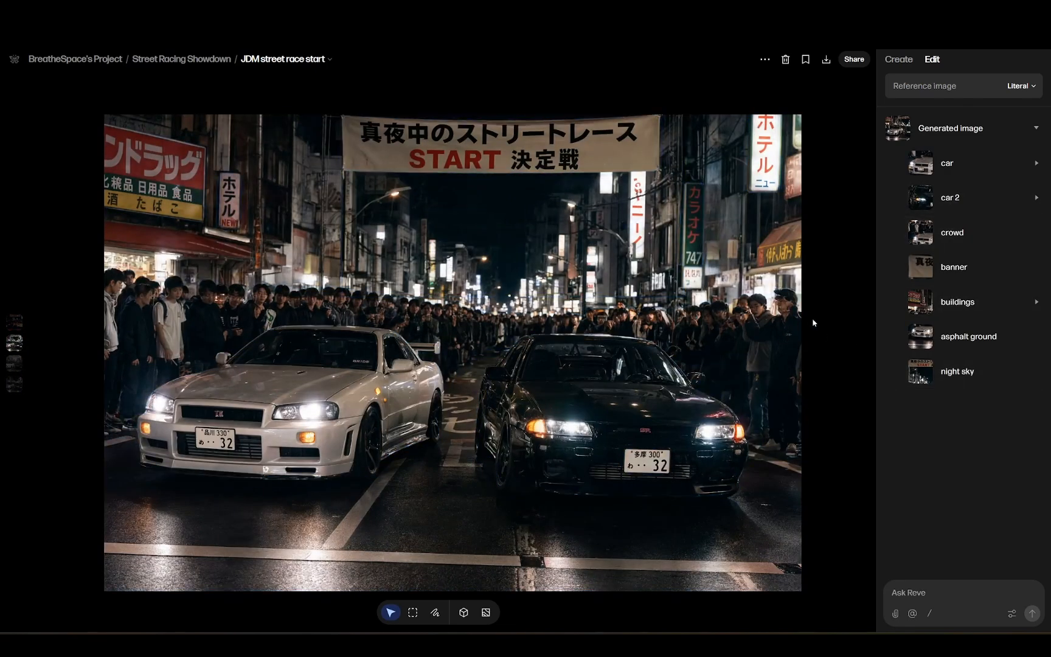
{"action": "left_click", "coordinate": [789, 303]}
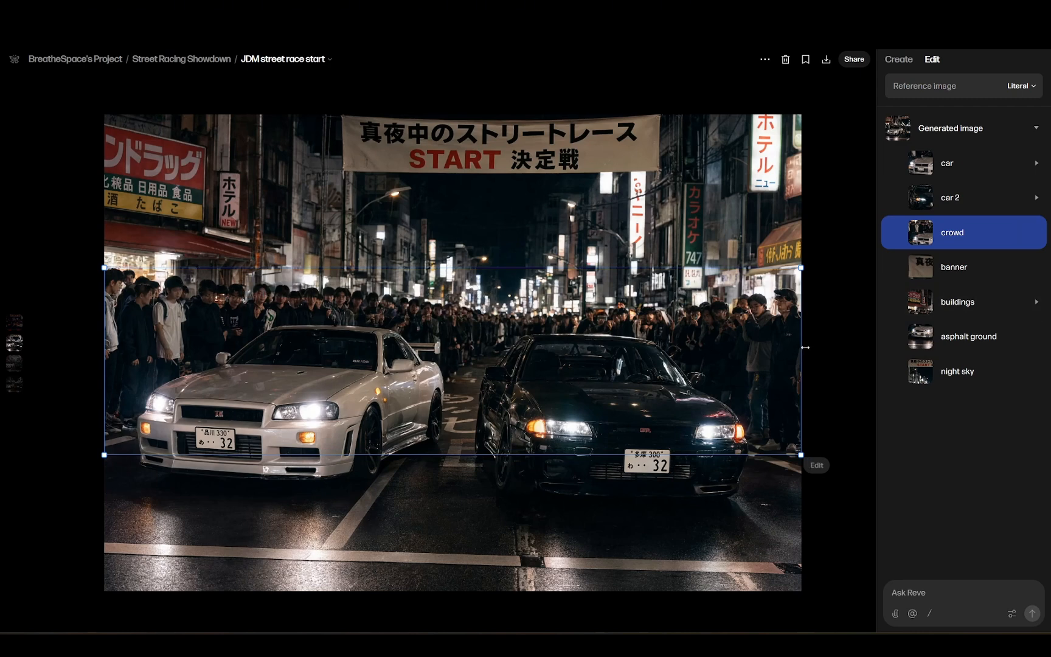
{"action": "left_click", "coordinate": [825, 301]}
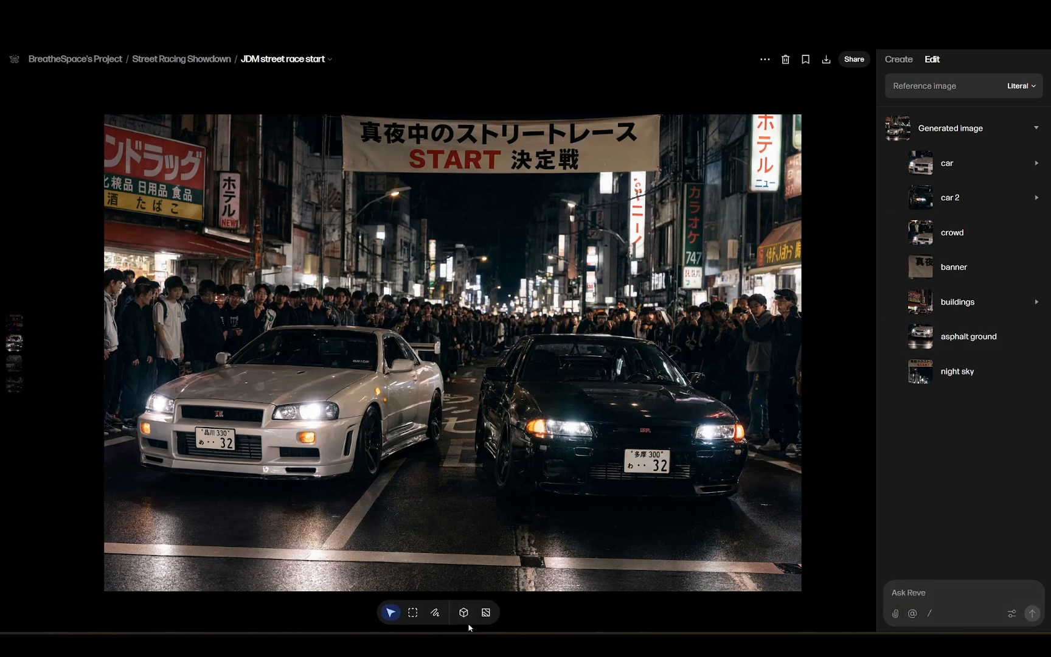
Browse the Color and Textures effects available for the street race image, previewing them without applying any.
{"action": "left_click", "coordinate": [486, 614]}
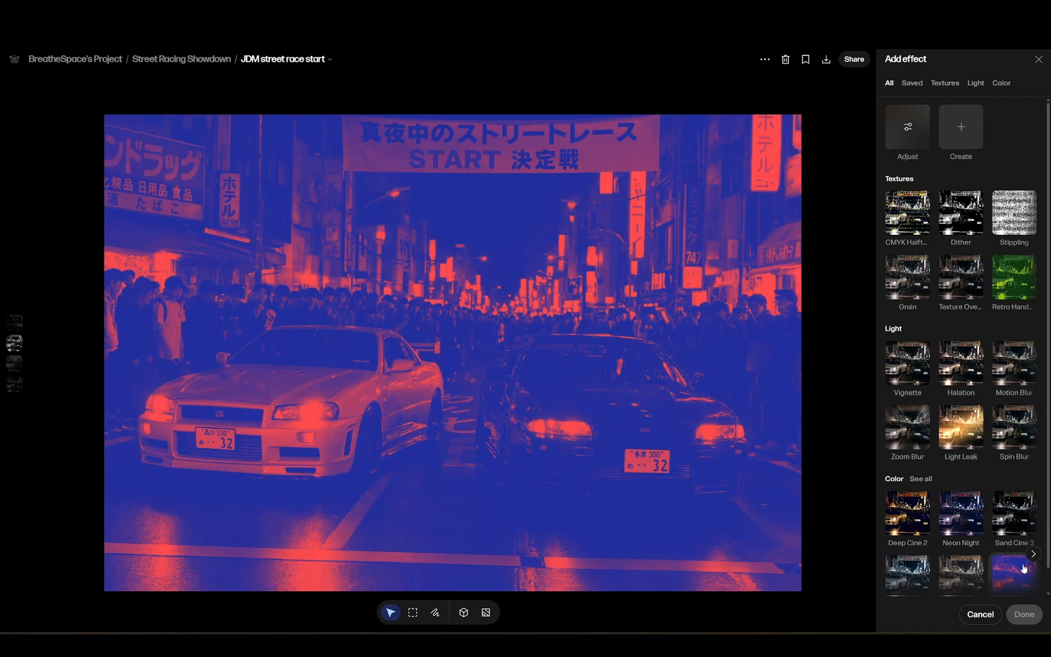
{"action": "left_click", "coordinate": [1033, 554]}
{"action": "left_click", "coordinate": [1033, 553]}
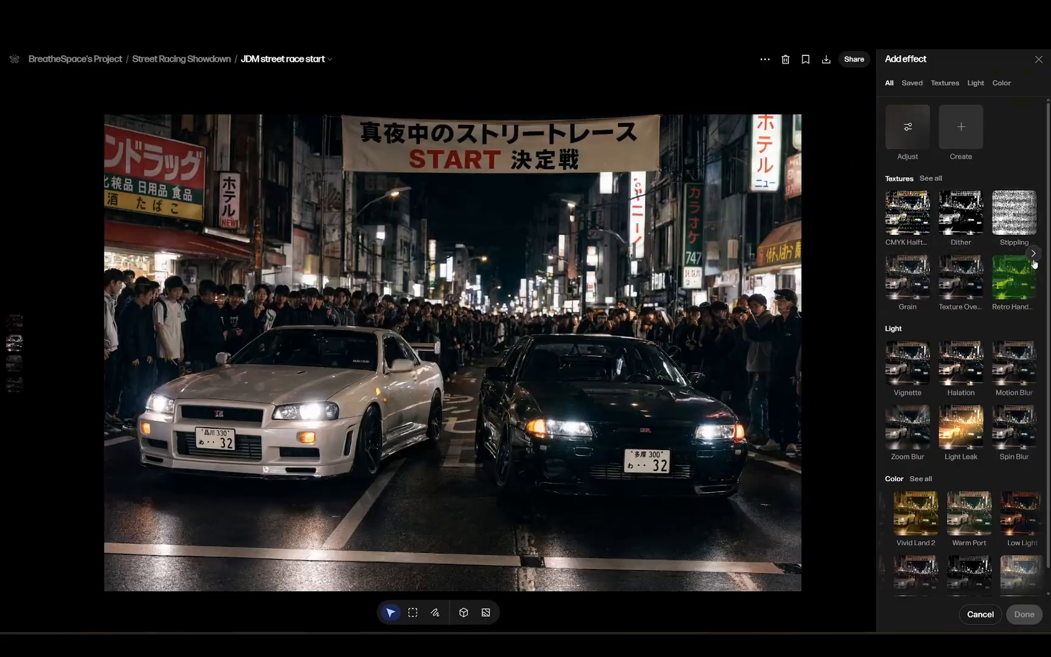
{"action": "left_click", "coordinate": [1034, 259]}
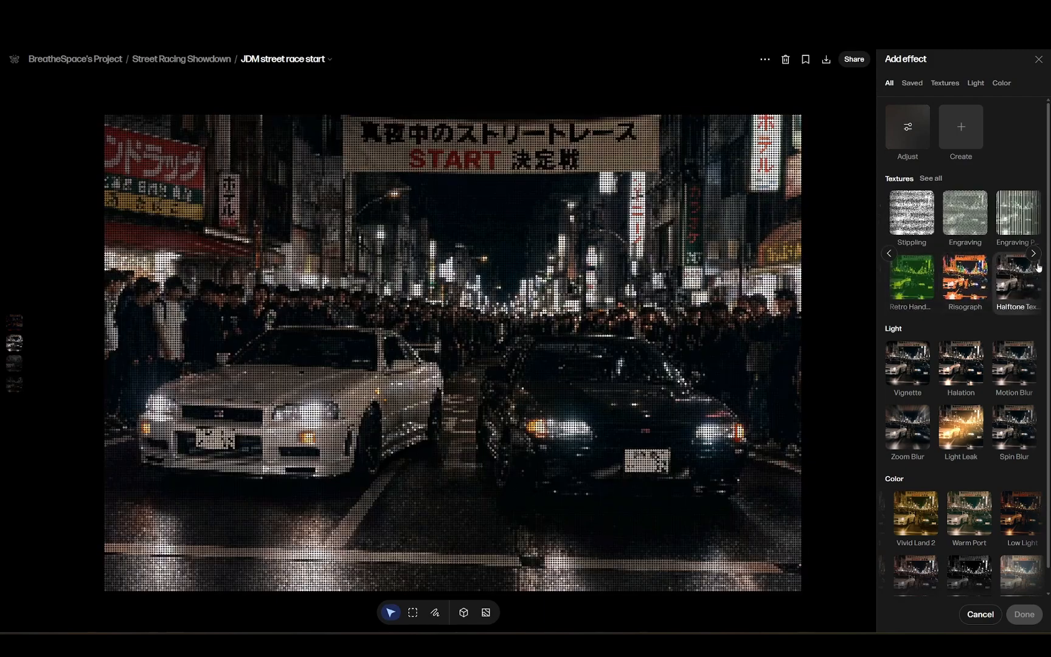
{"action": "left_click", "coordinate": [1034, 254]}
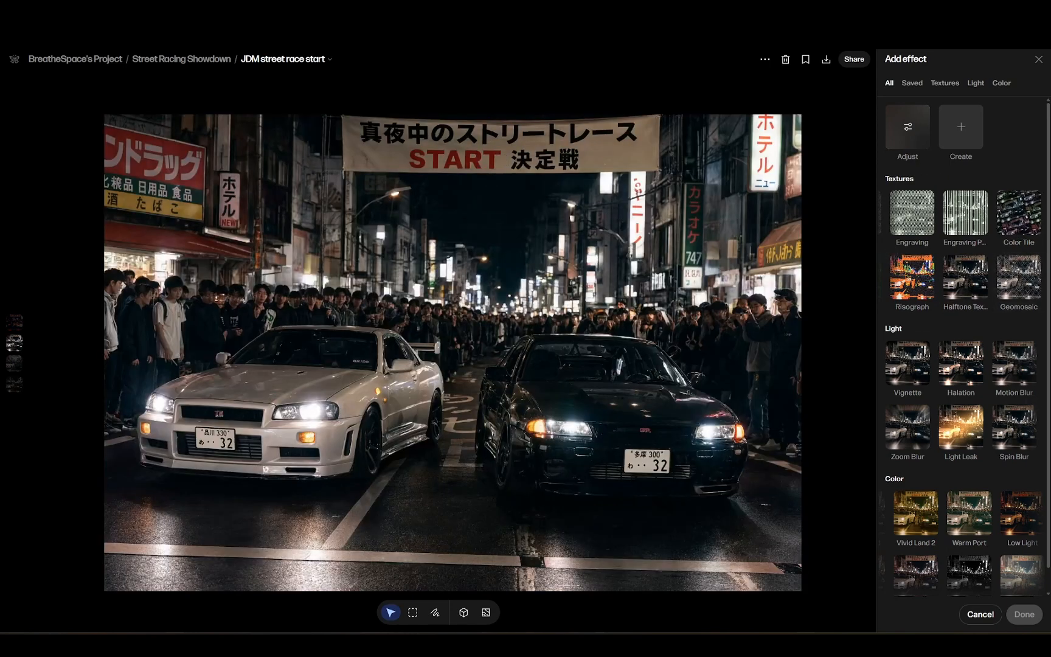
Compare the two posters in the Urban Pitch Sportswear album and select the "MOVE WITH CONFIDENCE" headline element in the second one.
{"action": "left_click", "coordinate": [204, 59]}
{"action": "left_click", "coordinate": [76, 59]}
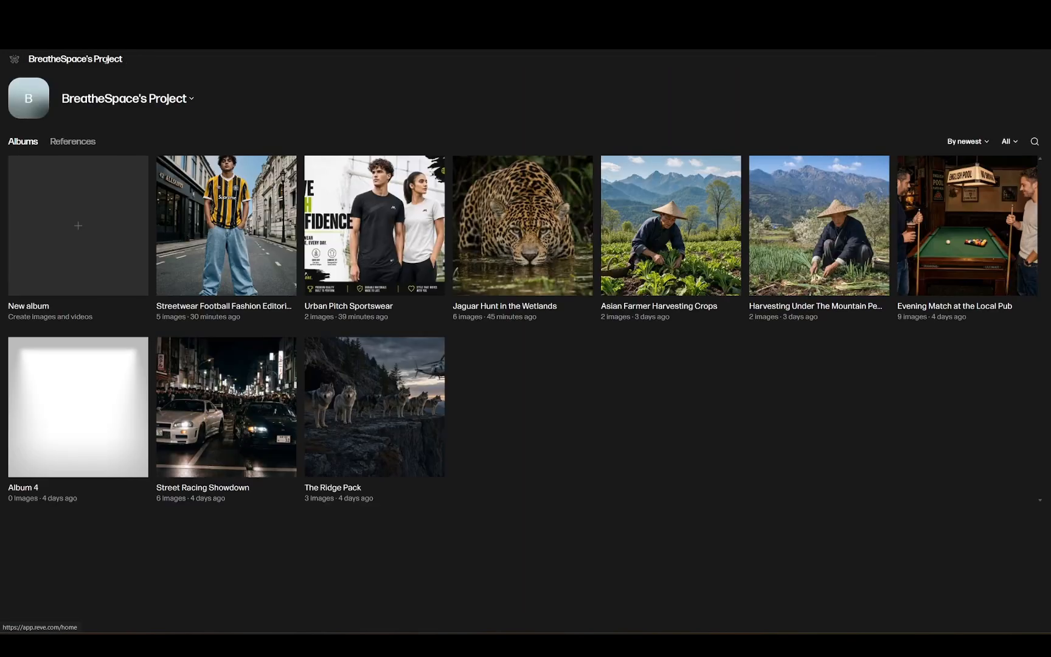
{"action": "left_click", "coordinate": [380, 235]}
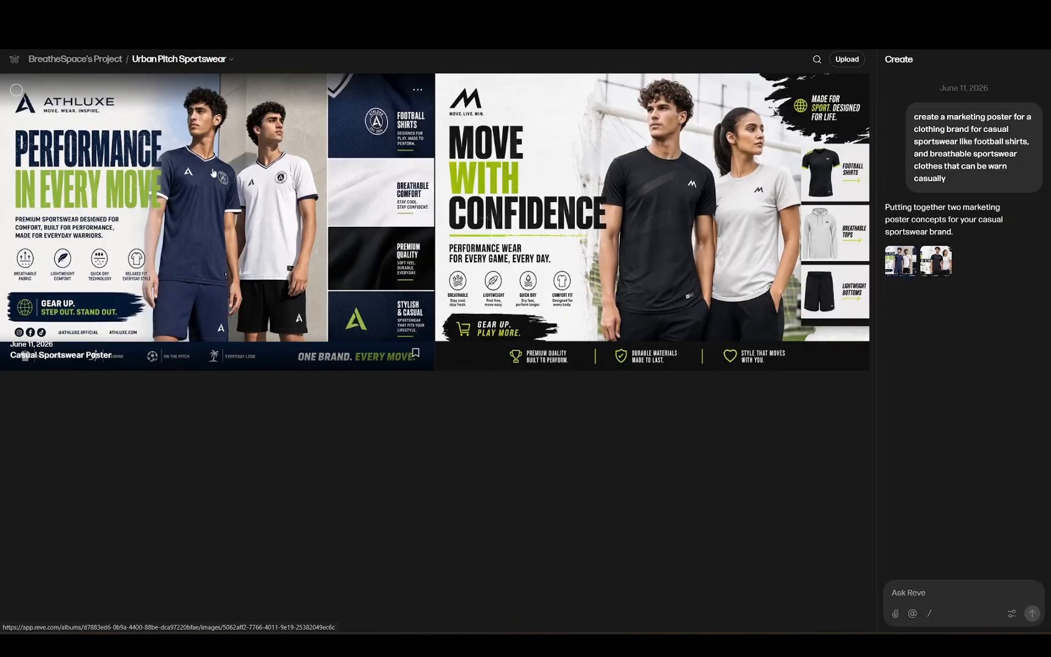
{"action": "left_click", "coordinate": [213, 172]}
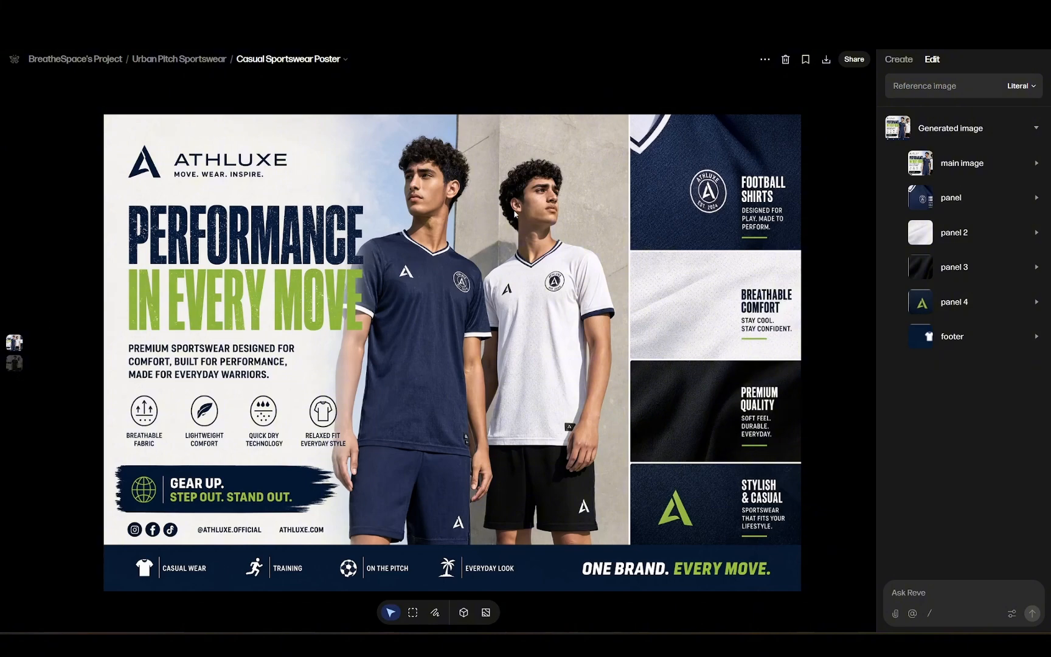
{"action": "left_click", "coordinate": [14, 363]}
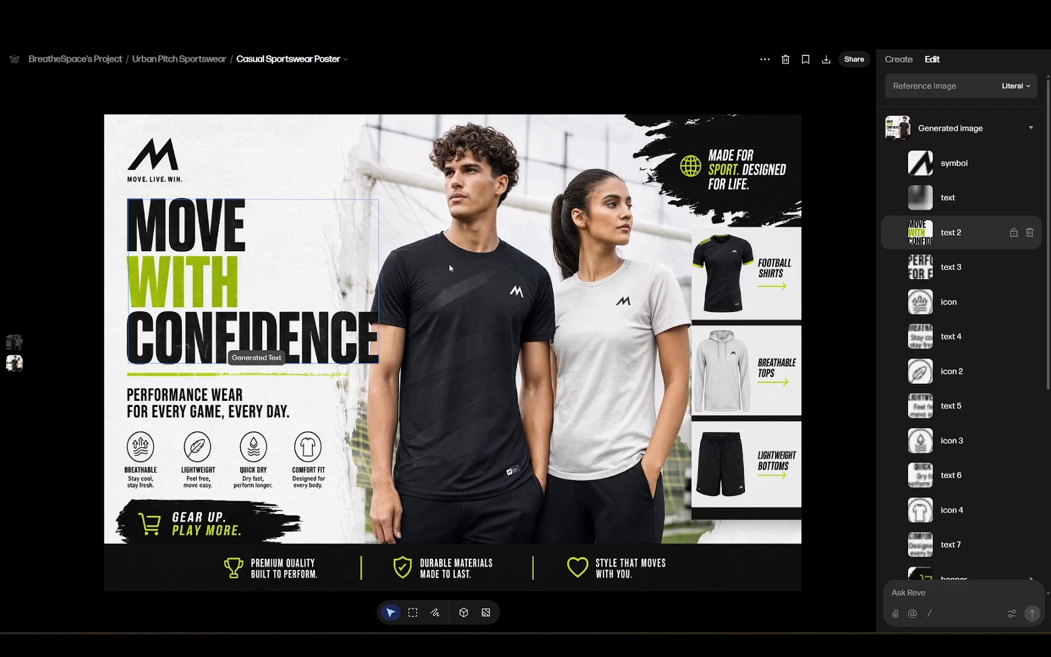
{"action": "left_click", "coordinate": [951, 232]}
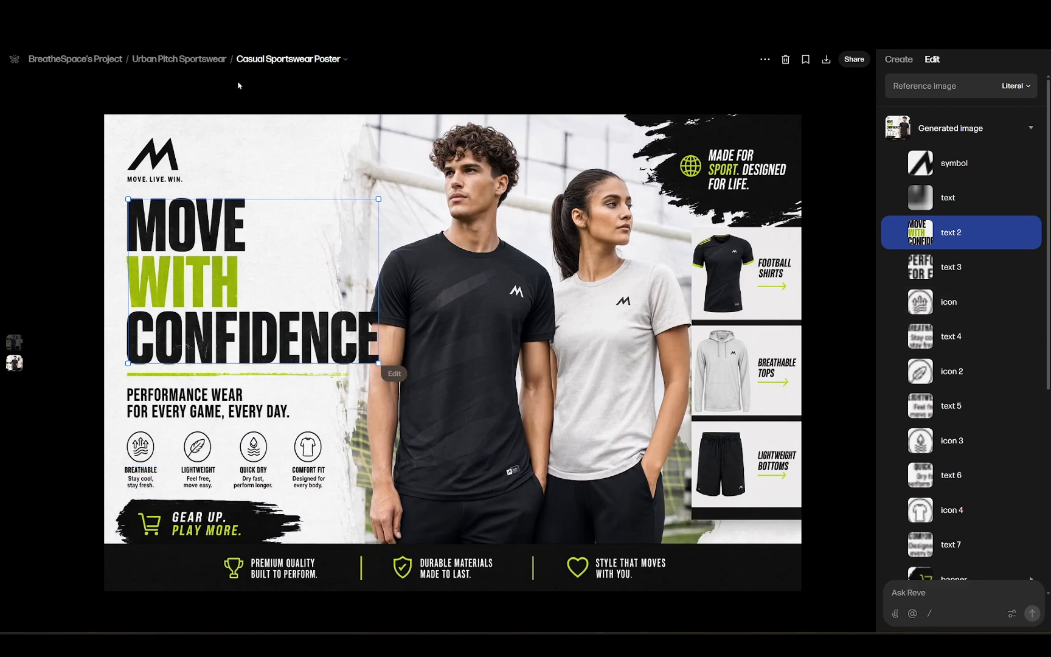
Return to the project's albums and open the "Yellow & black jersey, sunny street" image from the Streetwear Football Fashion Editorial album.
{"action": "left_click", "coordinate": [179, 59]}
{"action": "left_click", "coordinate": [90, 59]}
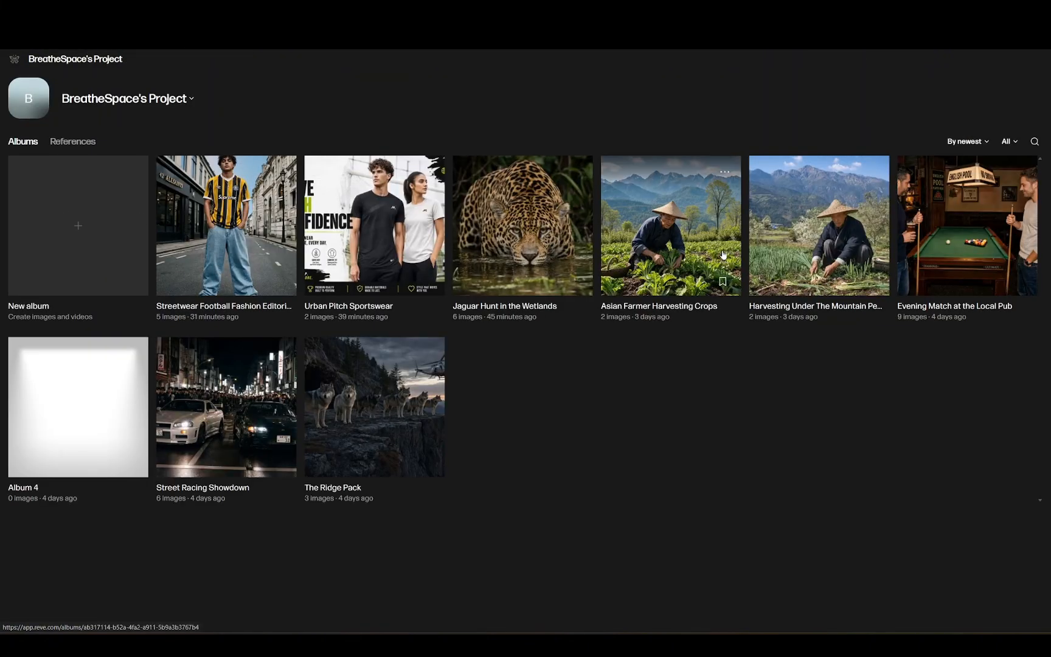
{"action": "left_click", "coordinate": [206, 232]}
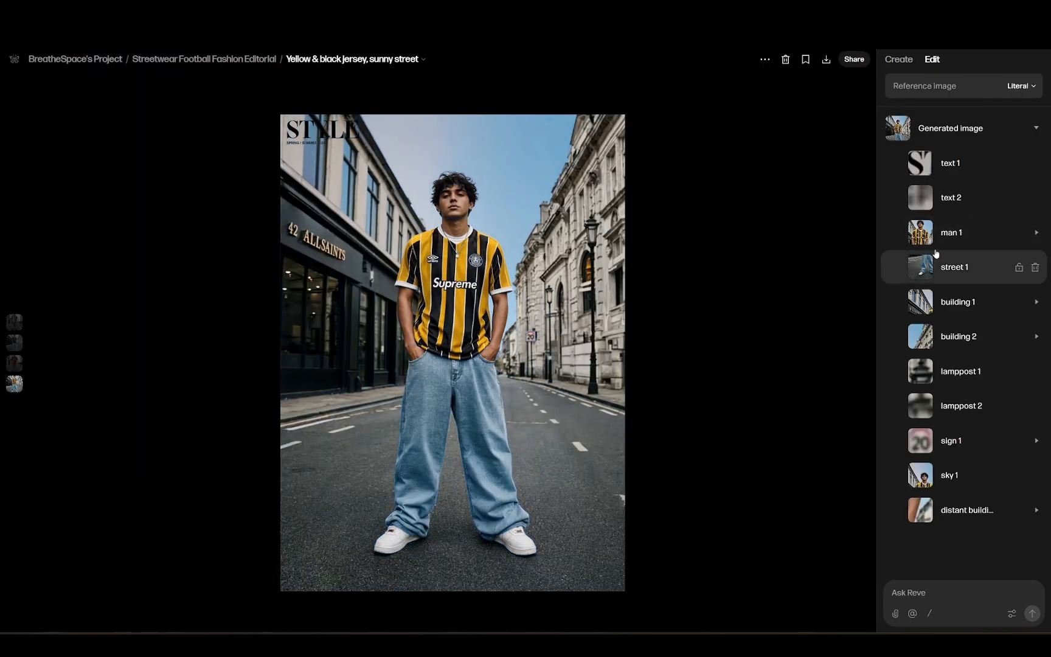
Delete the two text elements from the jersey image and give building 2 the edit instruction "add a local shop".
{"action": "left_click", "coordinate": [1035, 163]}
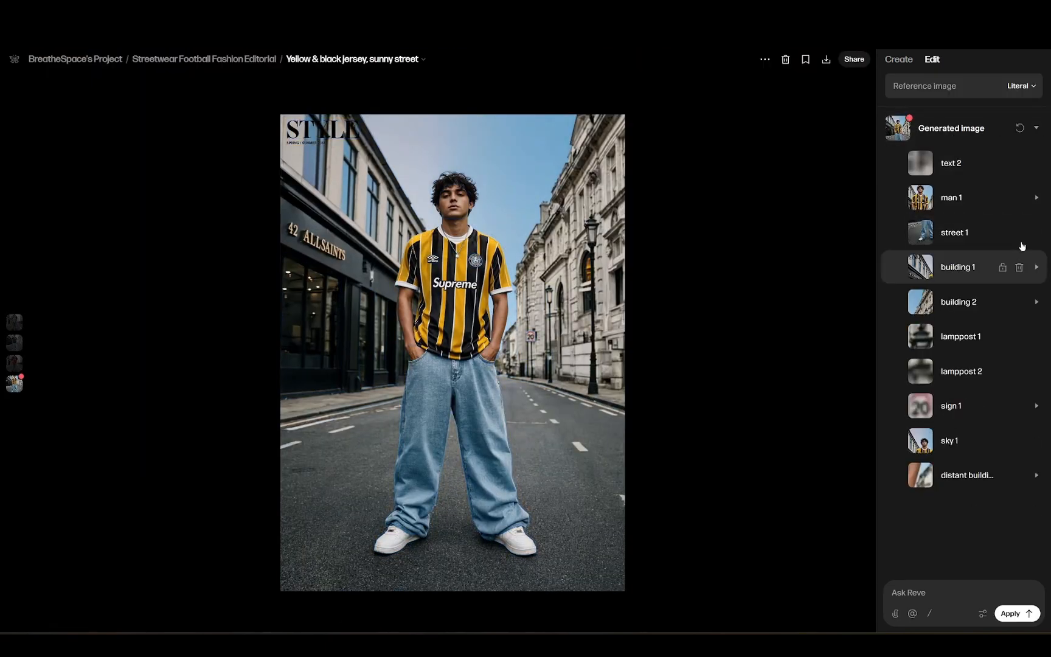
{"action": "left_click", "coordinate": [1036, 163]}
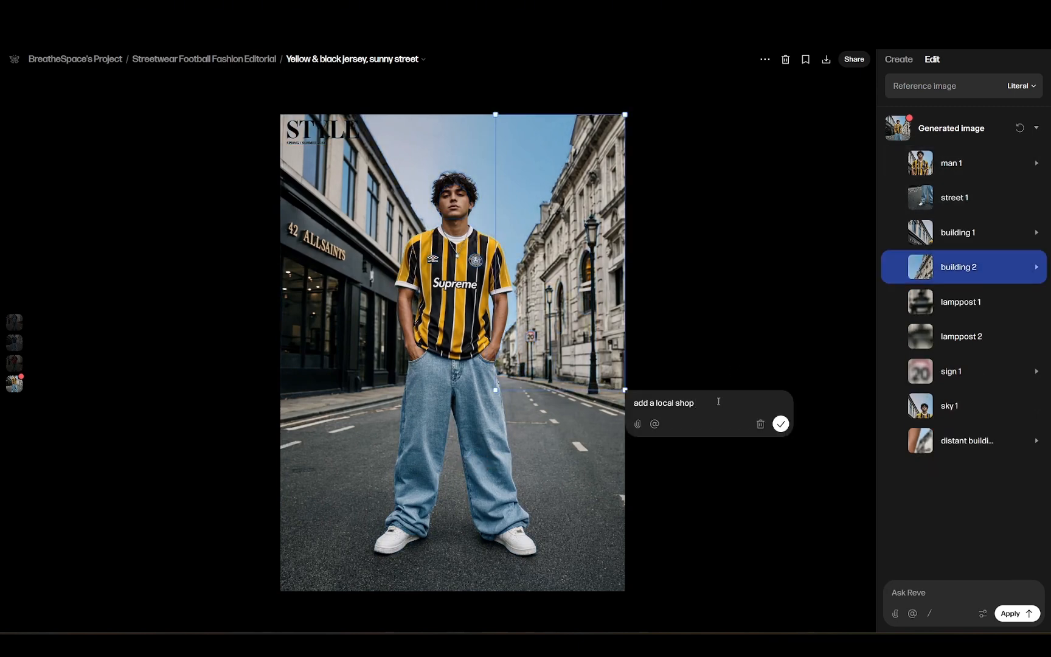
{"action": "left_click", "coordinate": [782, 426]}
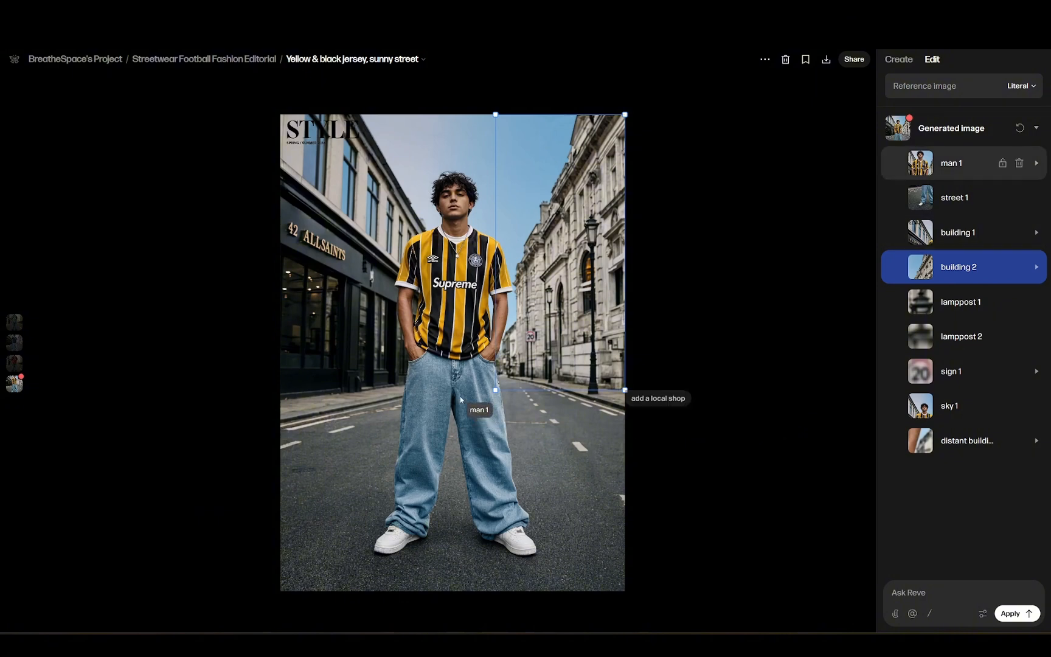
Select the man's right sneaker element and give it the edit instruction "change to black".
{"action": "left_click", "coordinate": [498, 457]}
{"action": "left_click", "coordinate": [520, 546]}
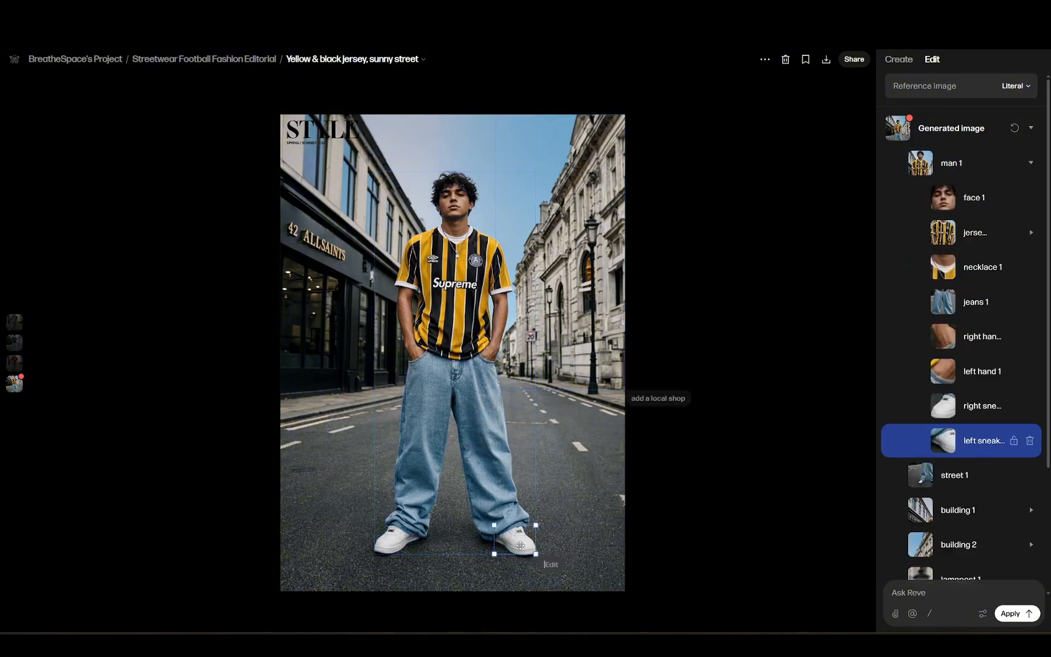
{"action": "left_click", "coordinate": [401, 540]}
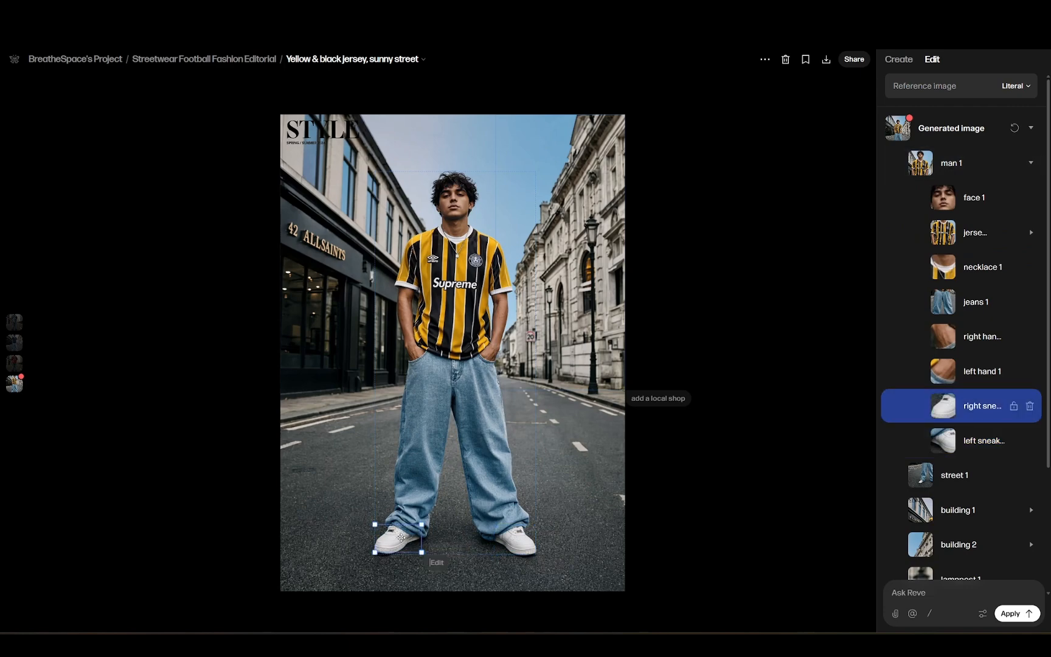
{"action": "left_click", "coordinate": [436, 563]}
{"action": "type", "text": "q"}
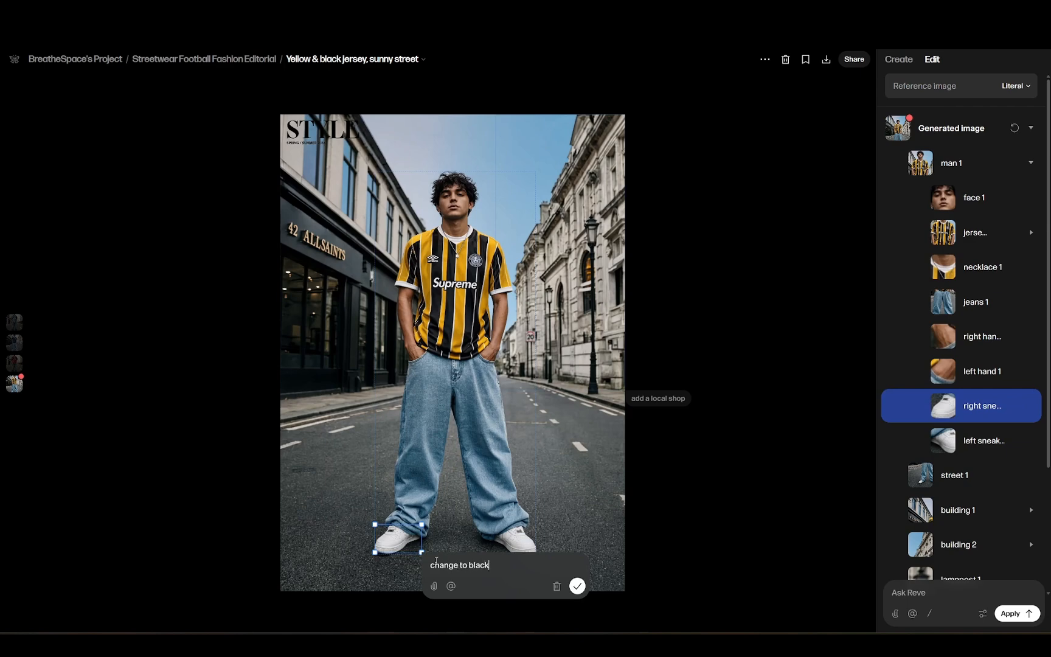
{"action": "left_click", "coordinate": [578, 586]}
Give the man's left sneaker element the edit instruction "change to black" and clear the element selection.
{"action": "left_click", "coordinate": [513, 543]}
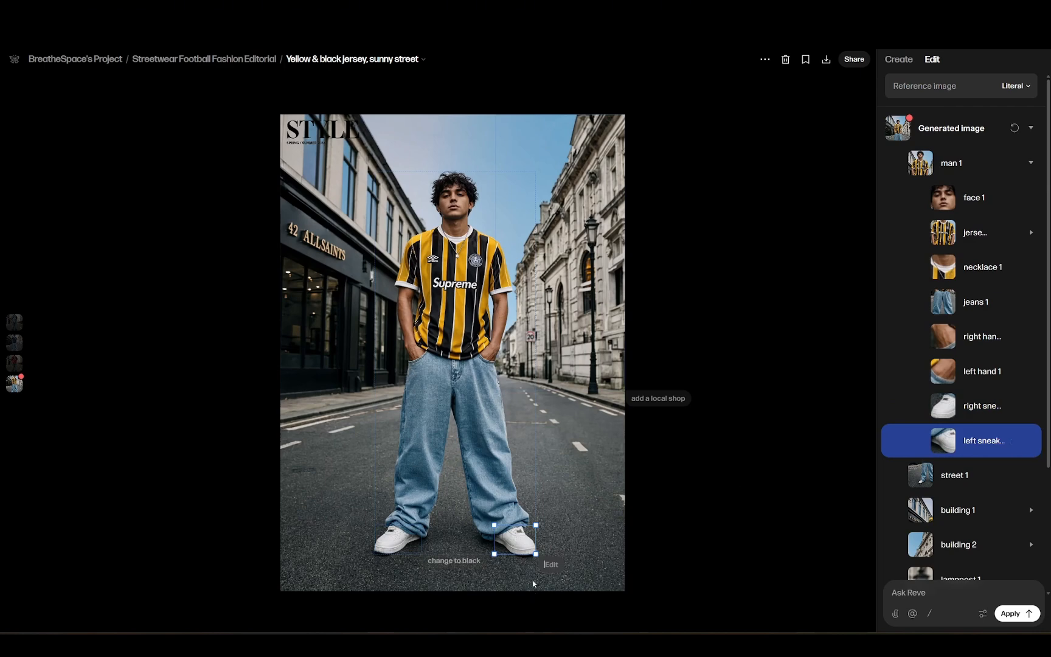
{"action": "left_click", "coordinate": [552, 565]}
{"action": "type", "text": "change to black"}
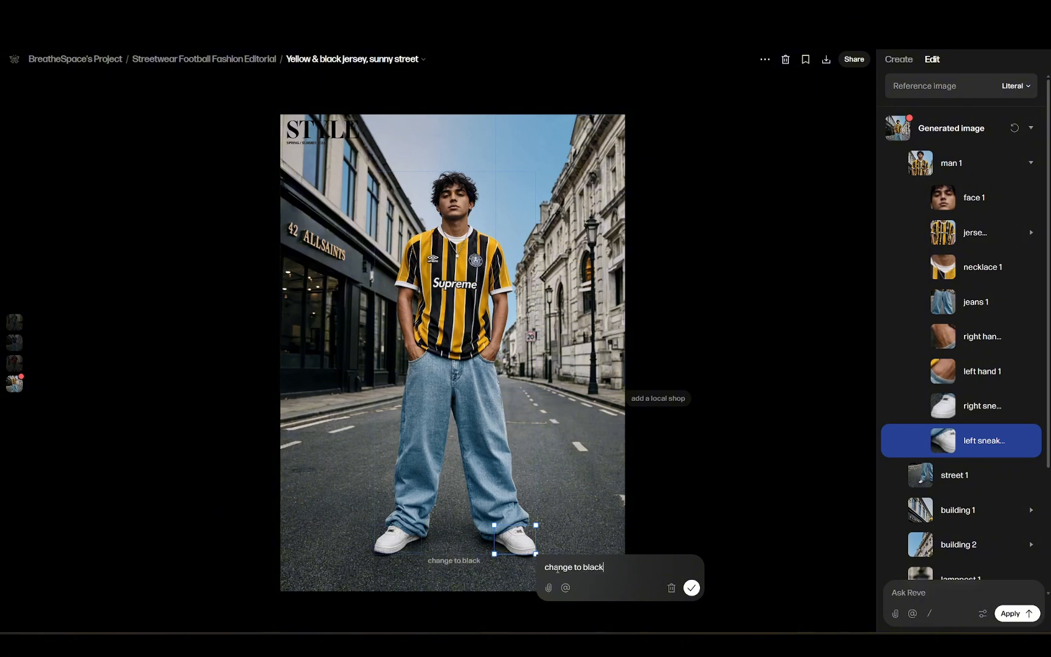
{"action": "left_click", "coordinate": [690, 589]}
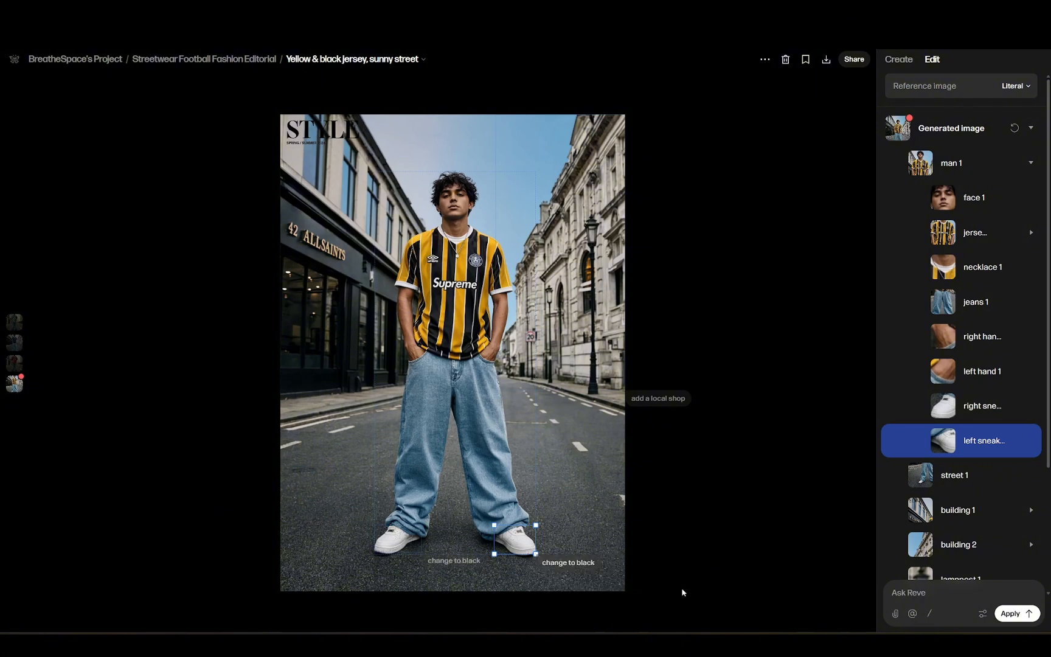
{"action": "left_click", "coordinate": [494, 437]}
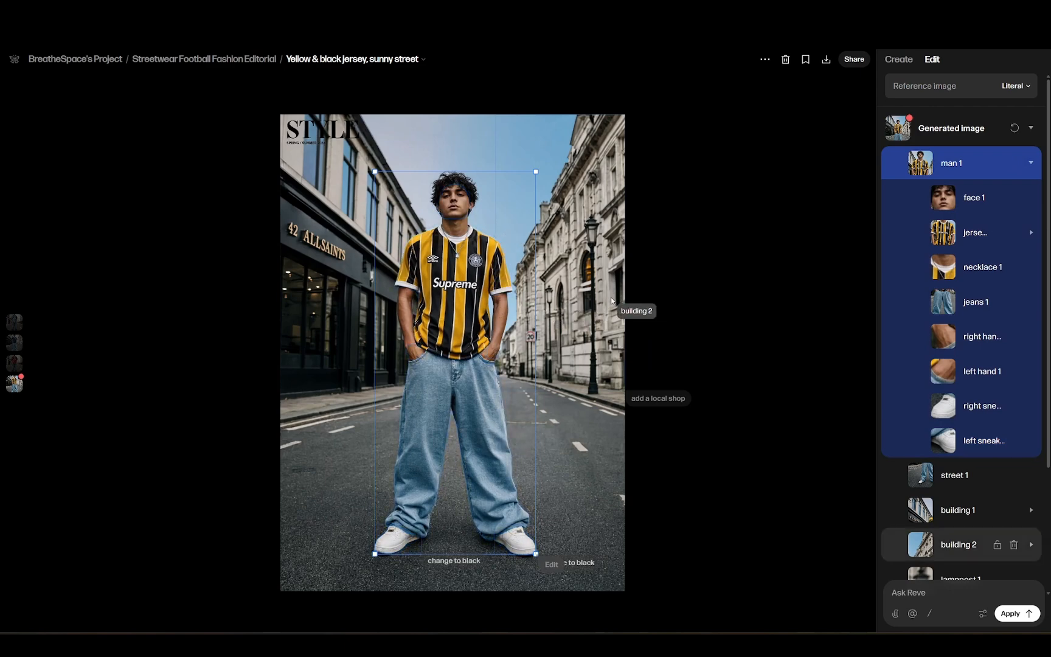
{"action": "left_click", "coordinate": [815, 333]}
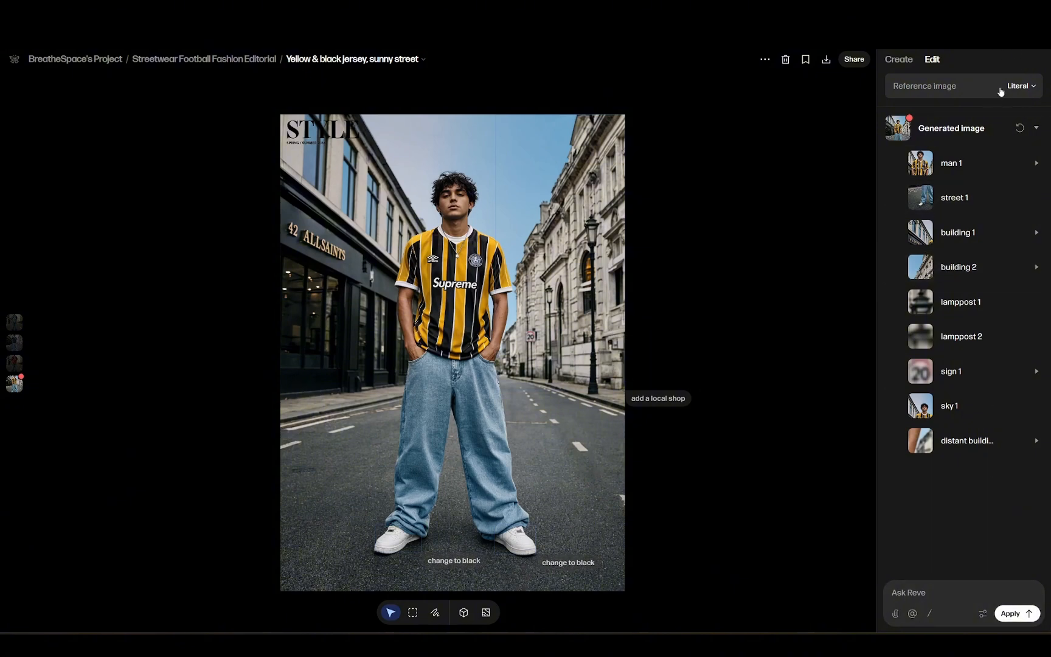
Review the reference image modes, keep Literal, and apply the pending edits to the jersey image.
{"action": "left_click", "coordinate": [1034, 88]}
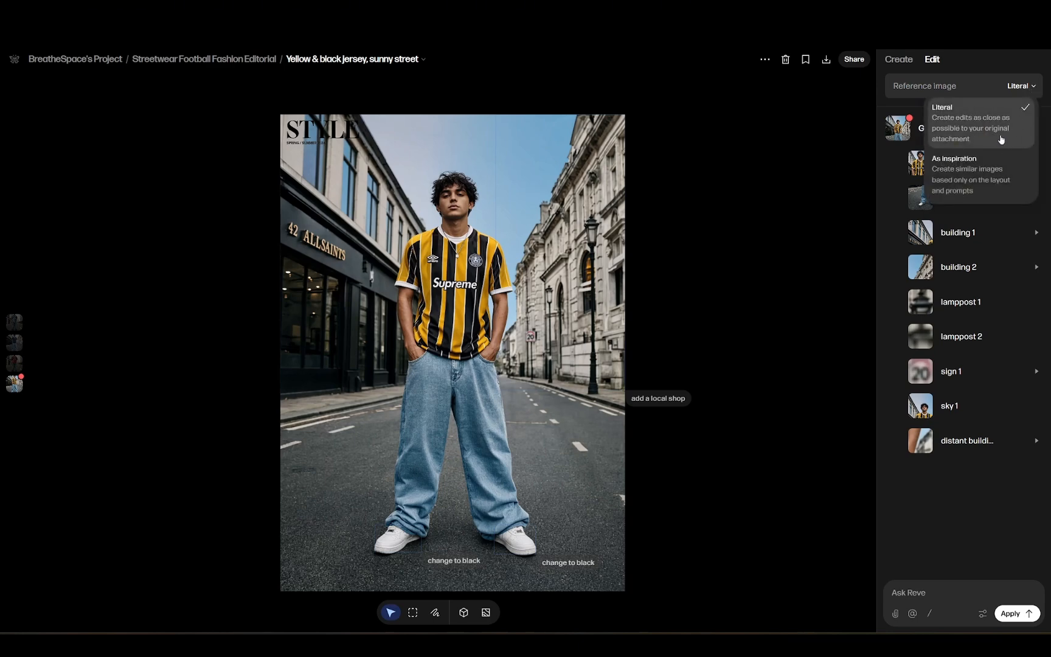
{"action": "left_click", "coordinate": [1035, 87]}
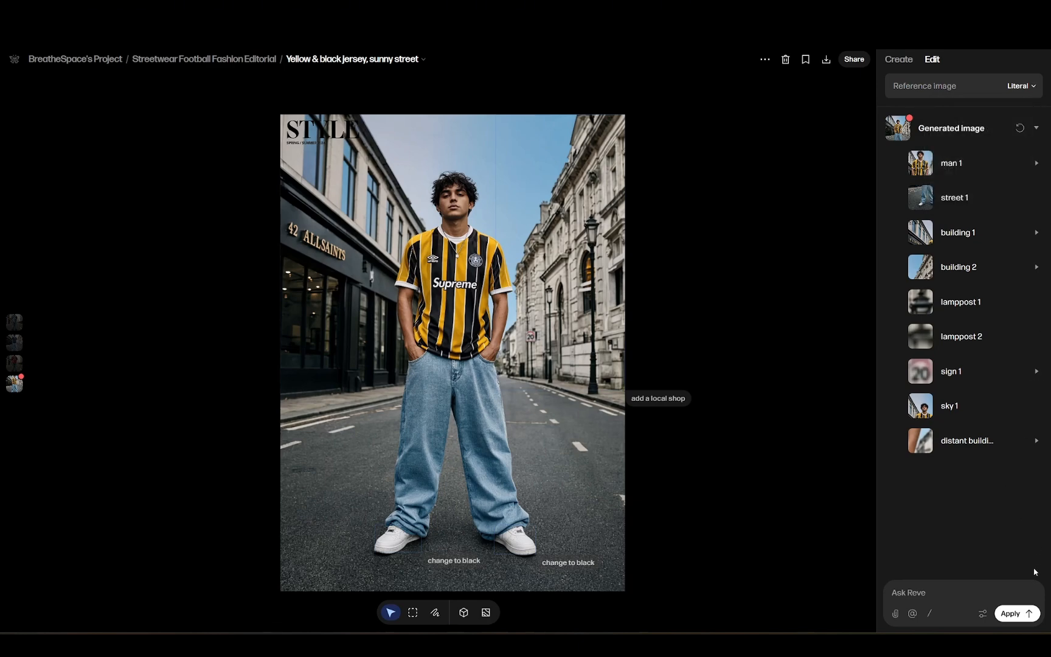
{"action": "left_click", "coordinate": [1017, 613]}
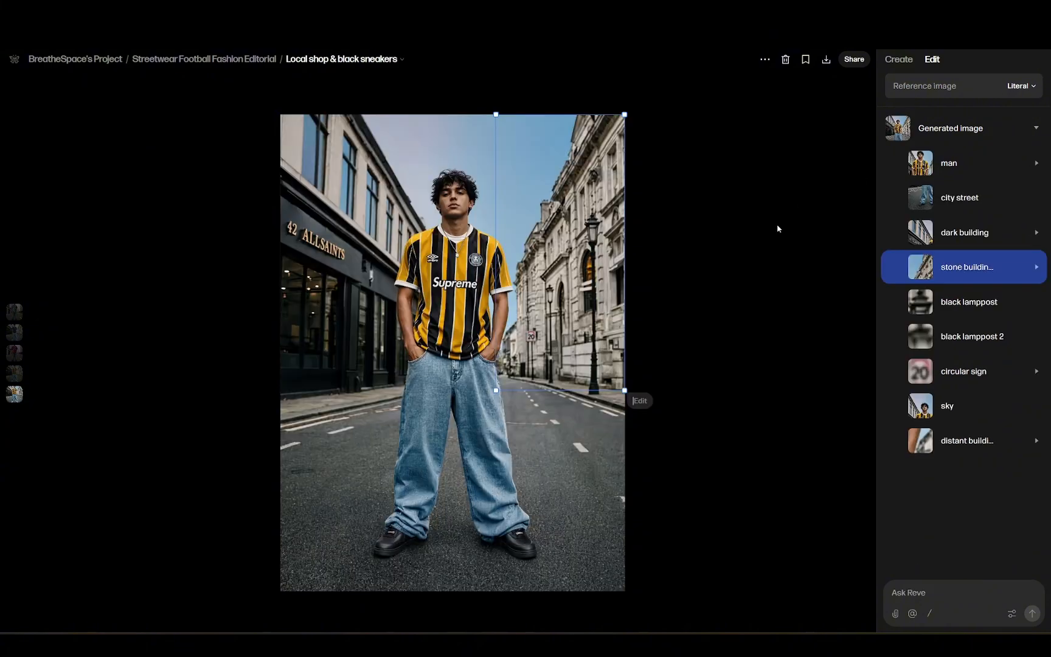
Inspect the stone buildings and both black sneaker elements in the "Local shop & black sneakers" image.
{"action": "left_click", "coordinate": [732, 268]}
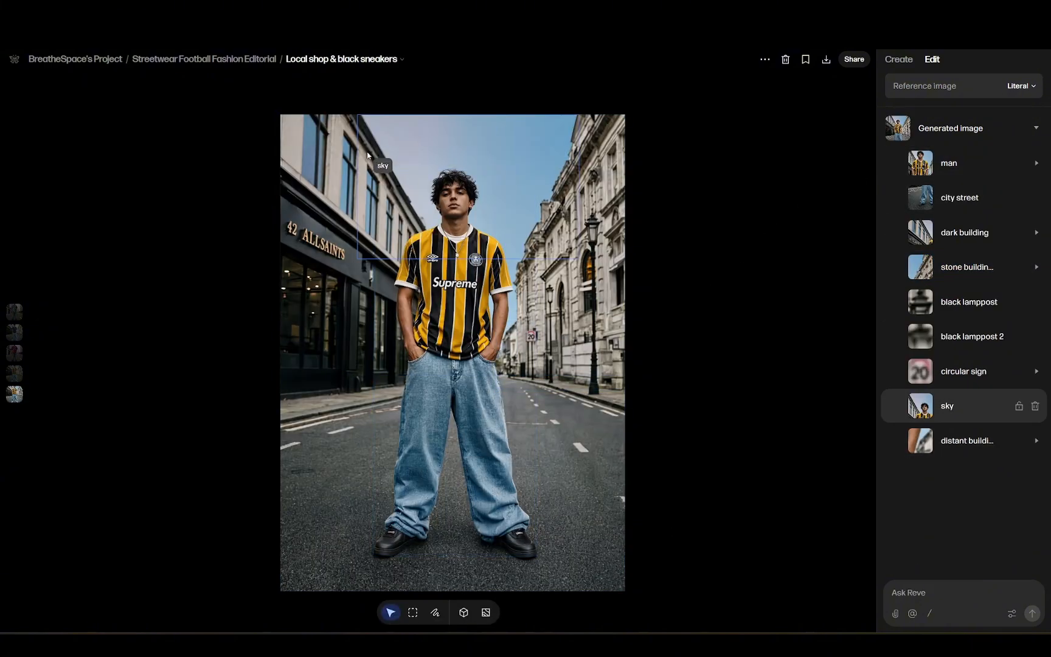
{"action": "left_click", "coordinate": [606, 317]}
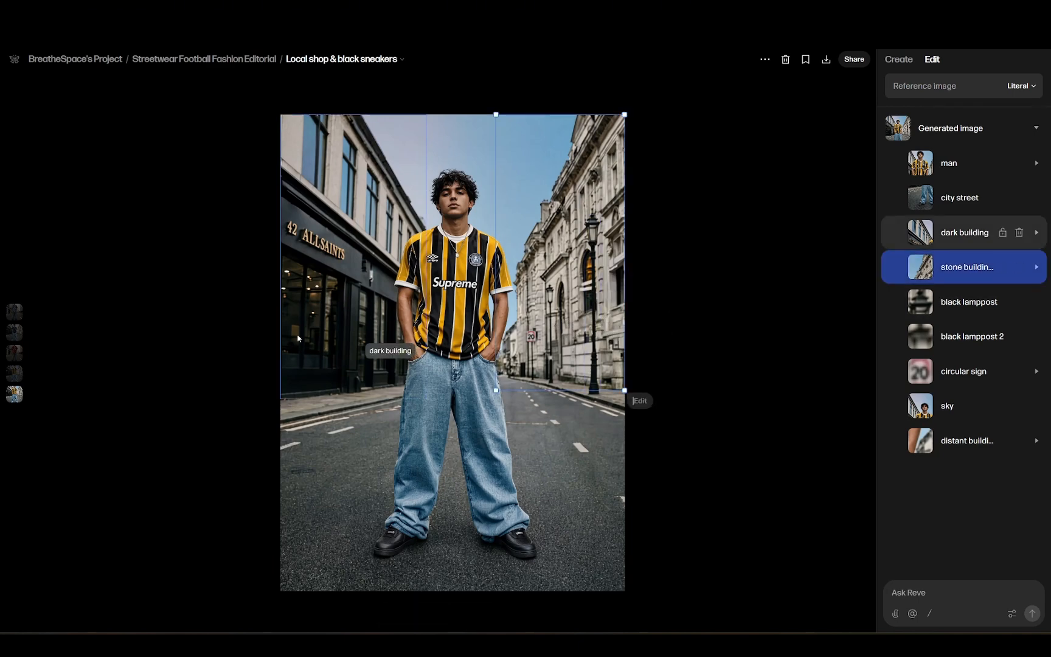
{"action": "left_click", "coordinate": [517, 529]}
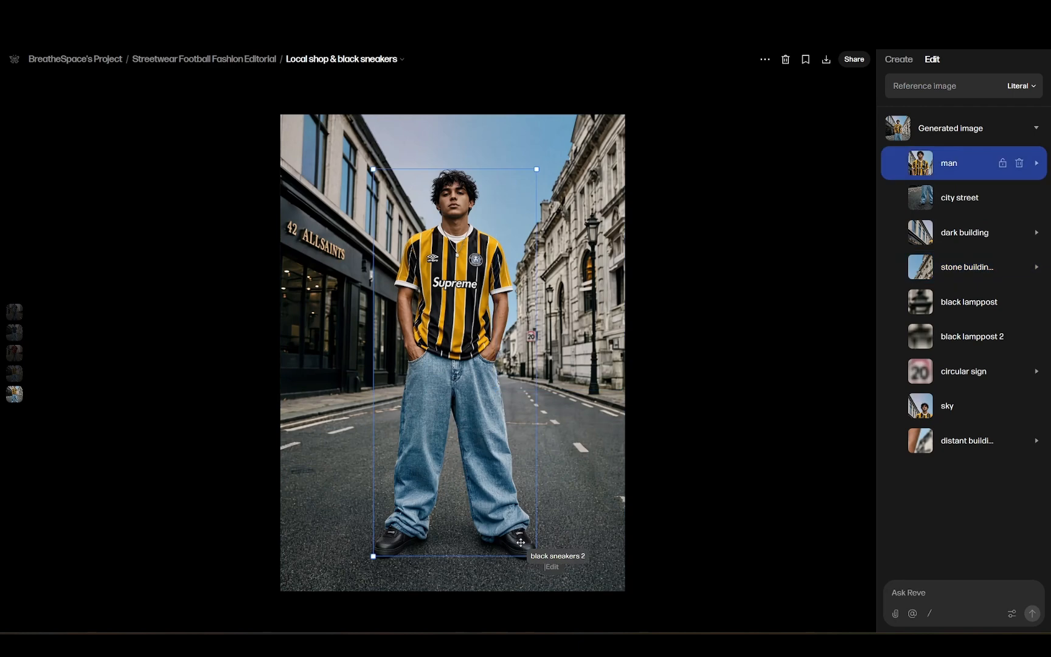
{"action": "left_click", "coordinate": [400, 544]}
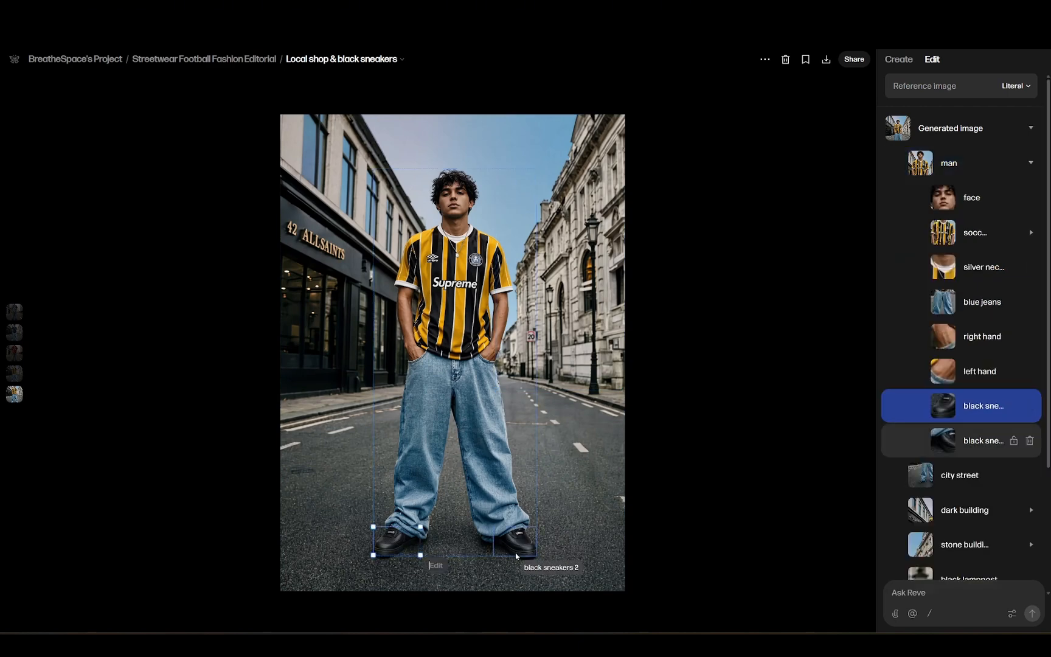
{"action": "left_click", "coordinate": [516, 547]}
{"action": "left_click", "coordinate": [681, 472]}
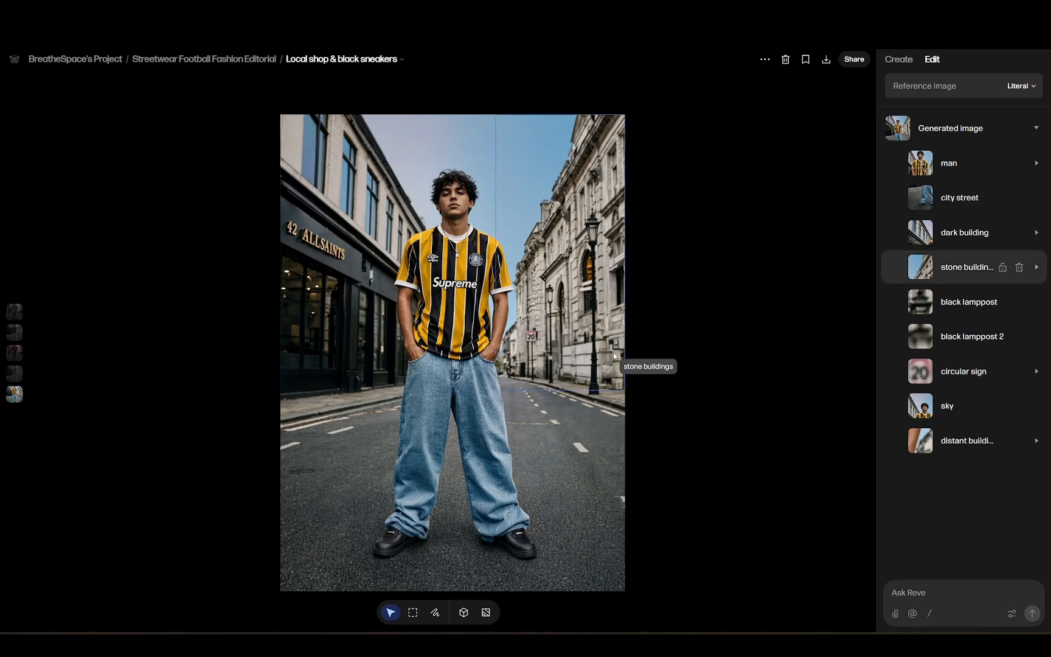
Give the stone buildings element the edit instruction "add a shop in the buildings" and apply it.
{"action": "left_click", "coordinate": [605, 309]}
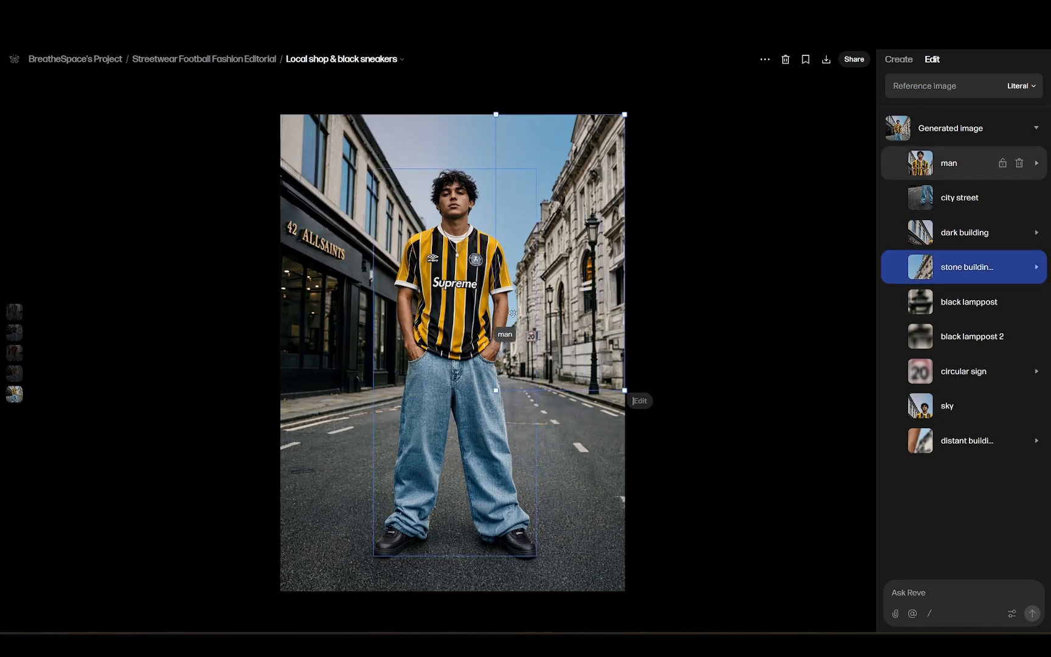
{"action": "left_click", "coordinate": [642, 401]}
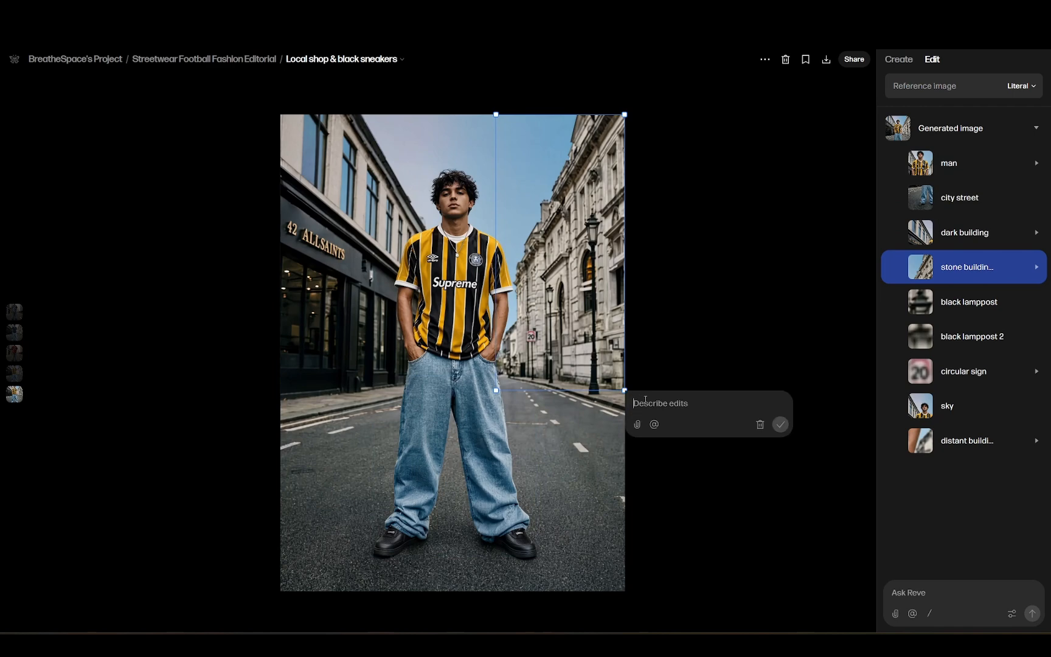
{"action": "type", "text": "add a shop in the buildings"}
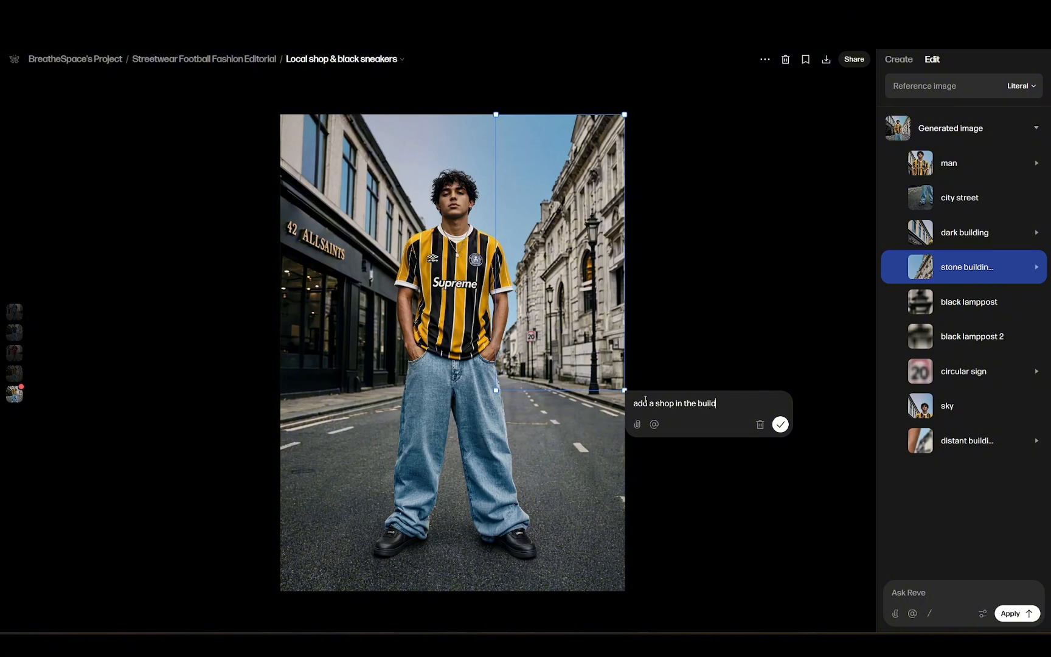
{"action": "left_click", "coordinate": [1015, 614]}
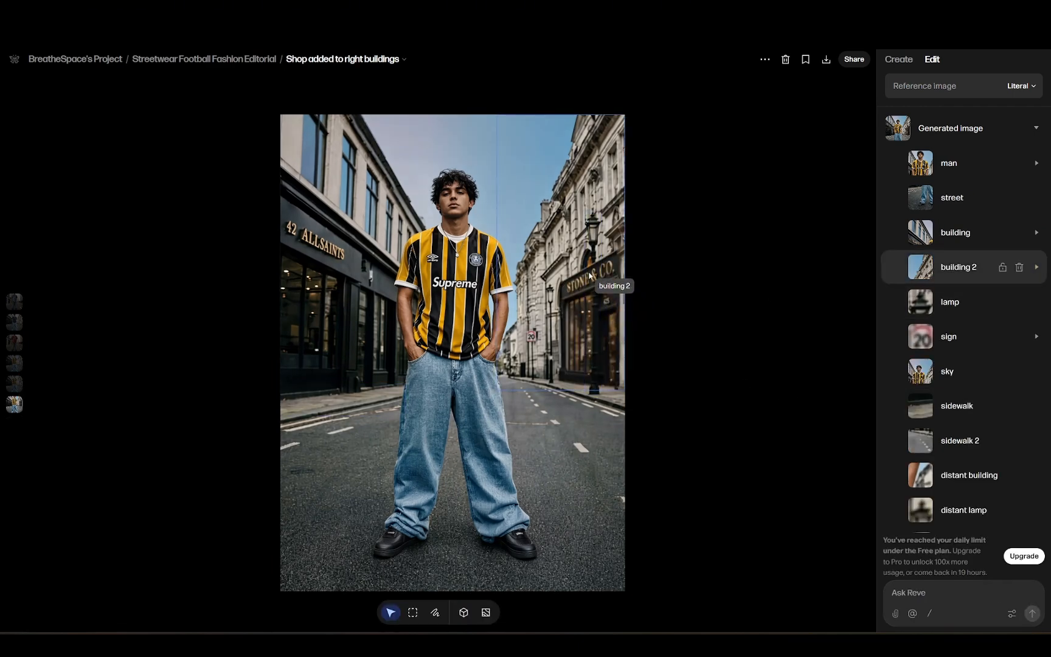
Inspect the lamp element and the elements nested in building 2, including the shop sign text, in the regenerated image.
{"action": "left_click", "coordinate": [595, 234]}
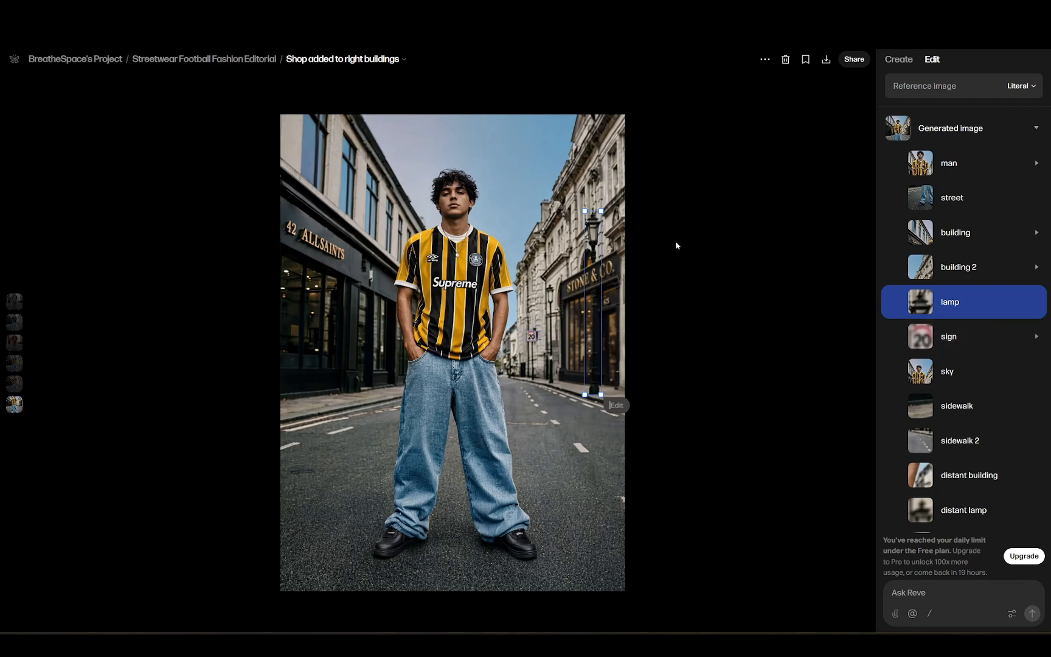
{"action": "left_click", "coordinate": [607, 271]}
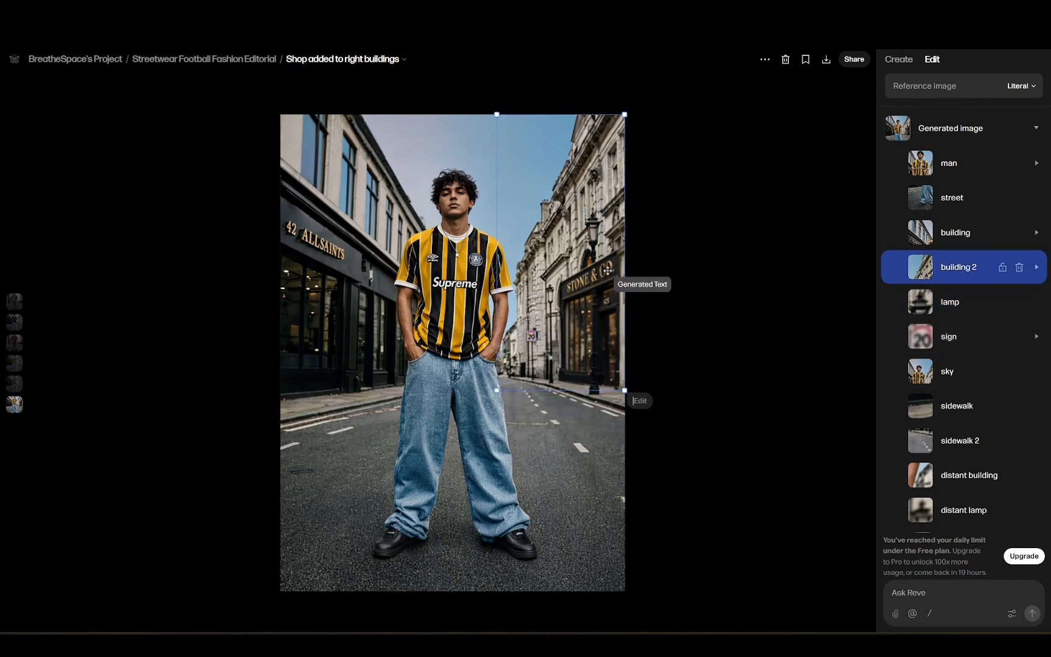
{"action": "left_click", "coordinate": [572, 290]}
{"action": "left_click", "coordinate": [565, 311]}
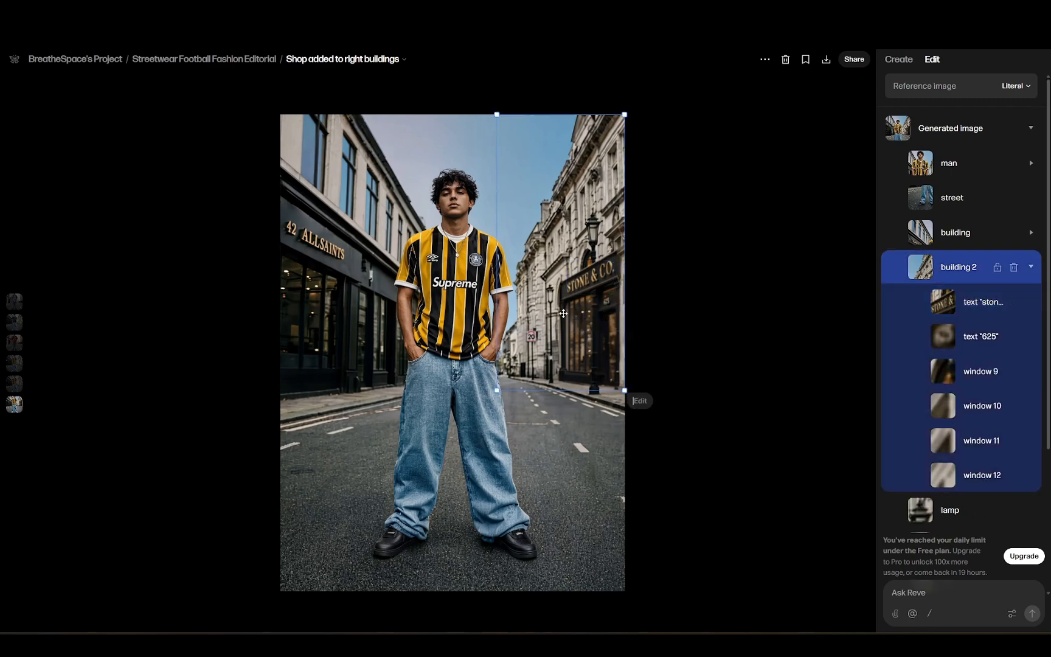
{"action": "left_click", "coordinate": [712, 279]}
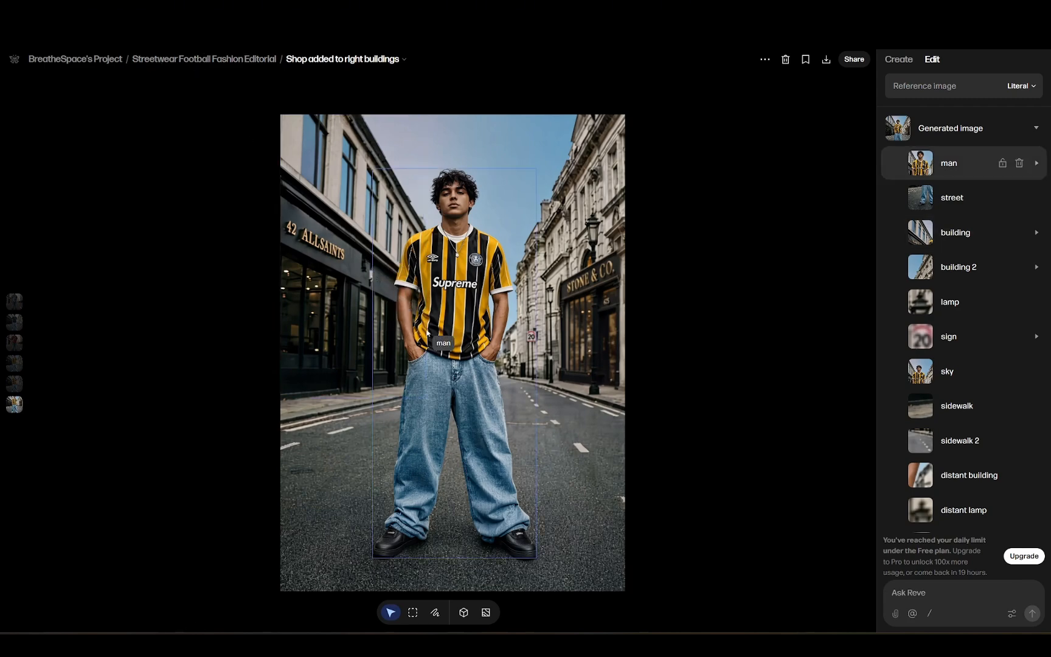
Revisit the Urban Pitch Sportswear album to view its two posters, and return to the project's albums.
{"action": "left_click", "coordinate": [78, 60]}
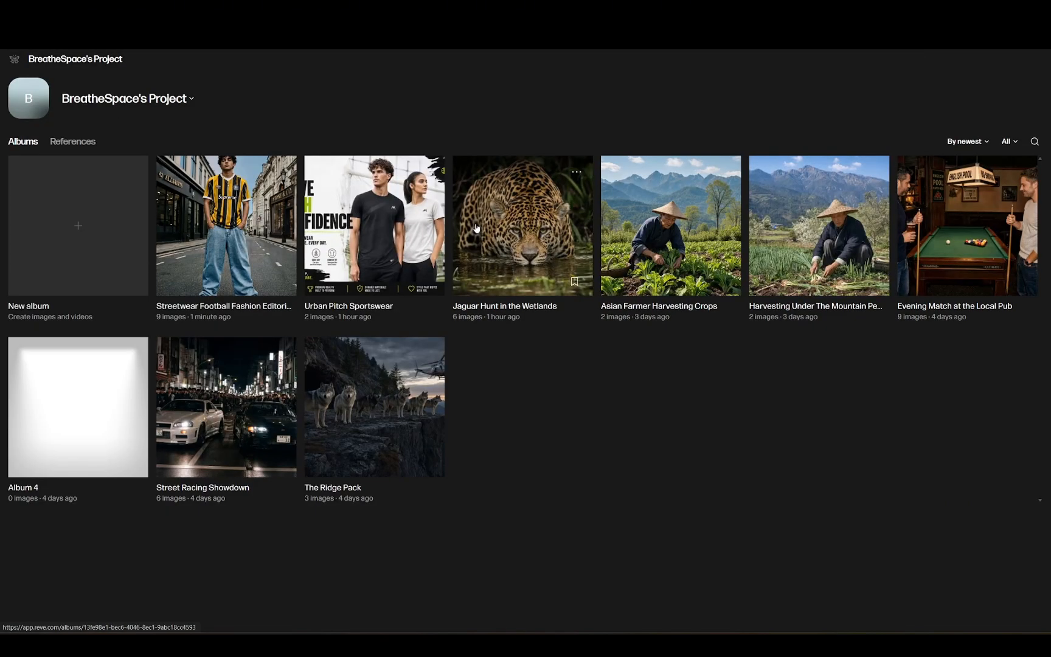
{"action": "left_click", "coordinate": [377, 233]}
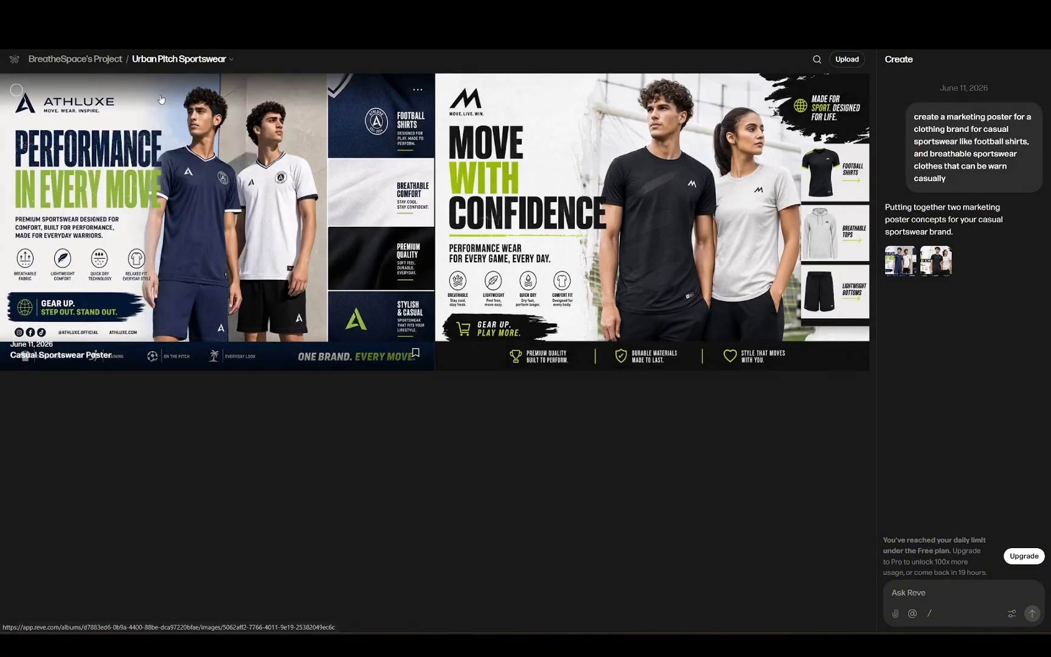
{"action": "left_click", "coordinate": [42, 61]}
Open the Explore gallery and browse the example images in the Posters category.
{"action": "left_click", "coordinate": [15, 60]}
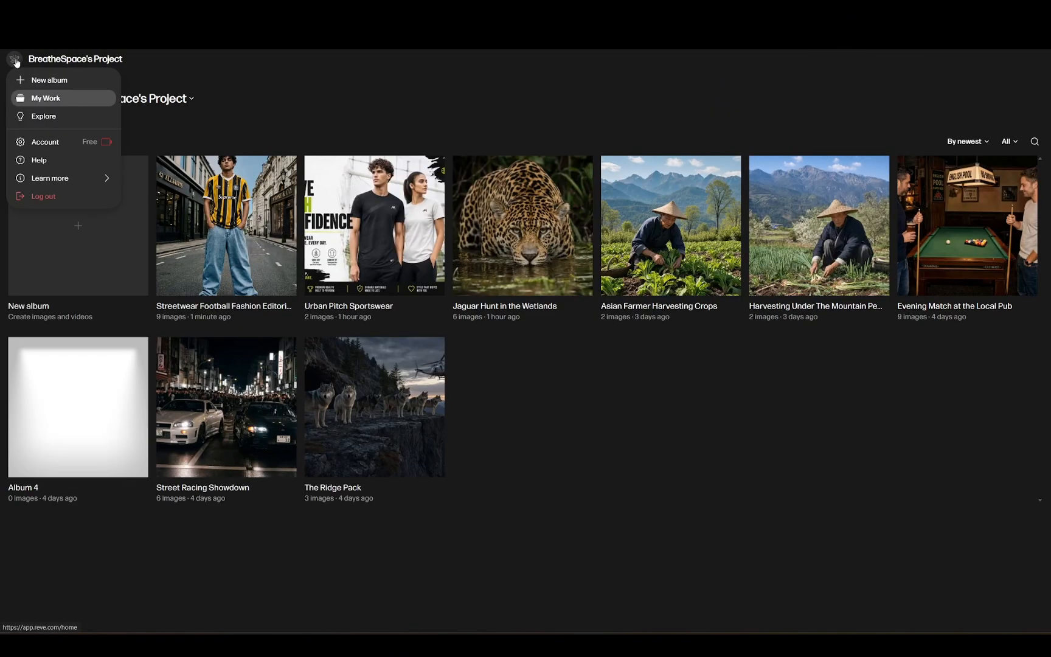
{"action": "left_click", "coordinate": [44, 117]}
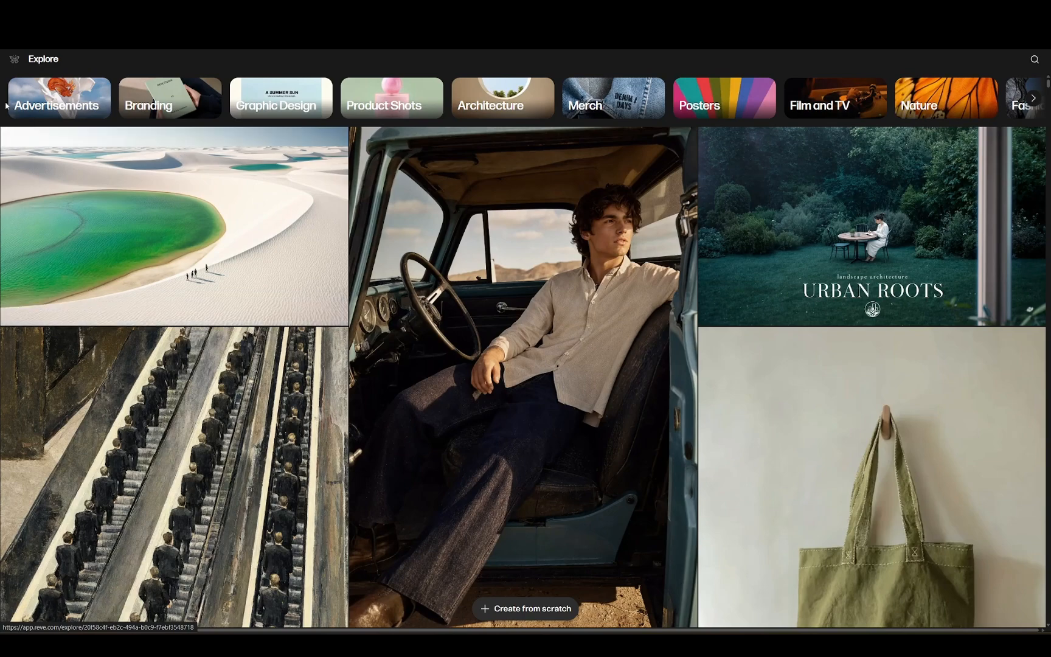
{"action": "left_click", "coordinate": [723, 112]}
{"action": "scroll", "coordinate": [499, 216], "scroll_direction": "down", "scroll_amount": 12}
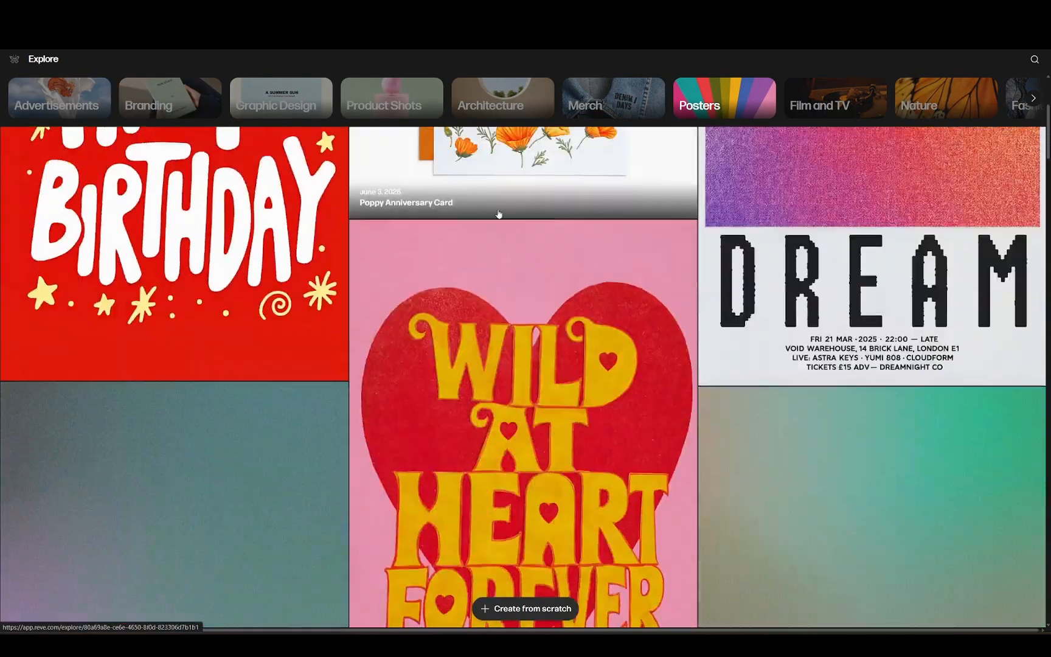
{"action": "scroll", "coordinate": [502, 210], "scroll_direction": "down", "scroll_amount": 10}
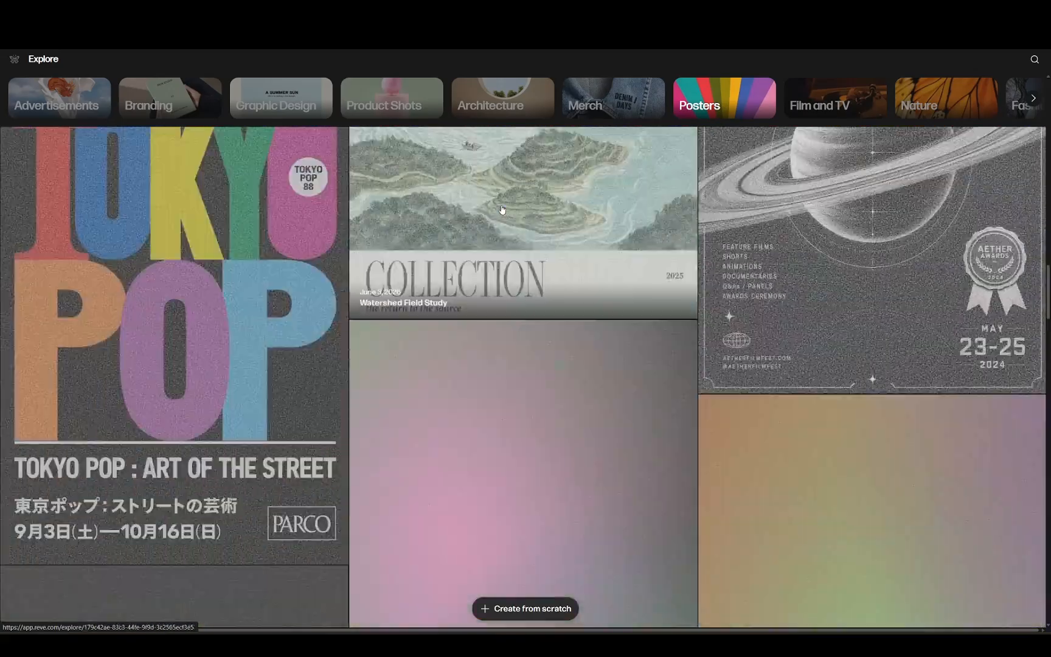
Look through more example images in the Posters category, including the Surface Magazine Cover and the Water Cycle Diagram.
{"action": "scroll", "coordinate": [502, 210], "scroll_direction": "down", "scroll_amount": 4}
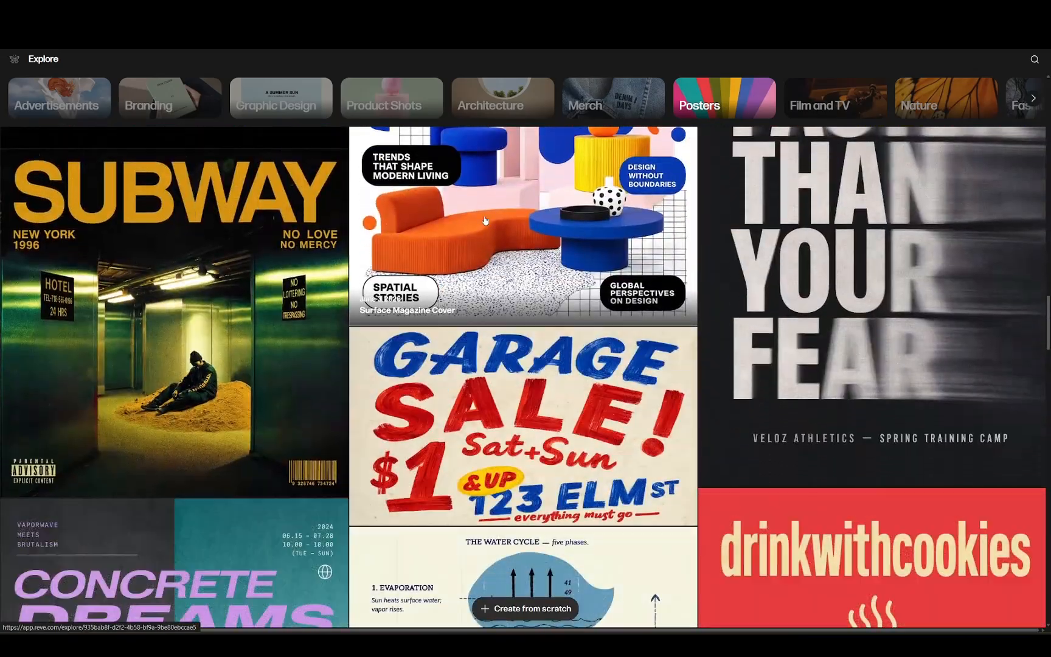
{"action": "scroll", "coordinate": [256, 256], "scroll_direction": "down", "scroll_amount": 6}
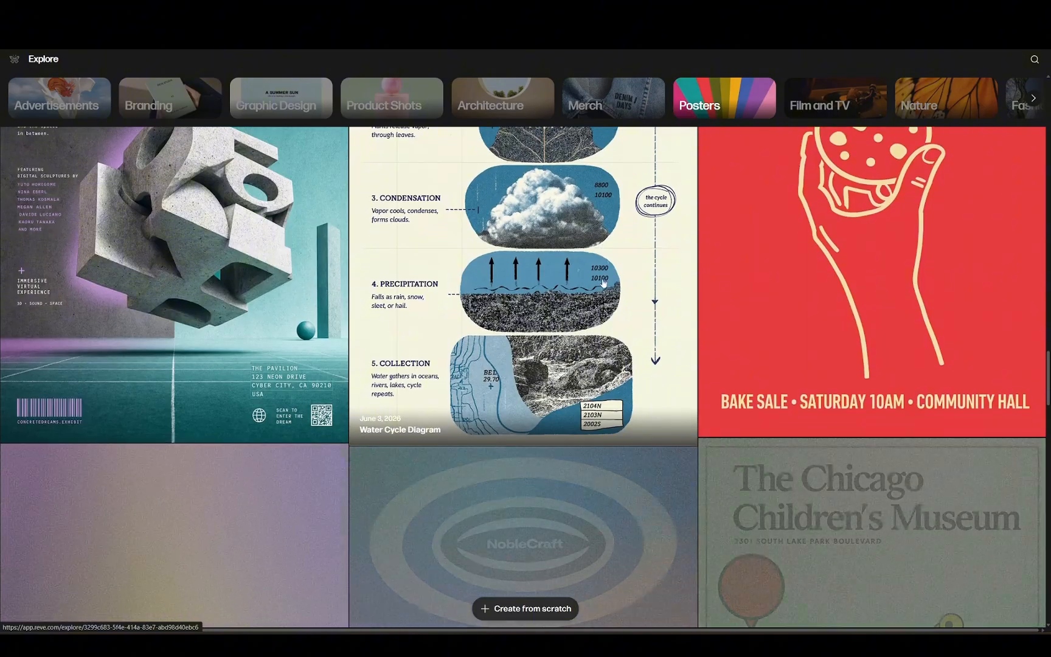
{"action": "scroll", "coordinate": [442, 322], "scroll_direction": "up", "scroll_amount": 3}
{"action": "scroll", "coordinate": [443, 322], "scroll_direction": "up", "scroll_amount": 6}
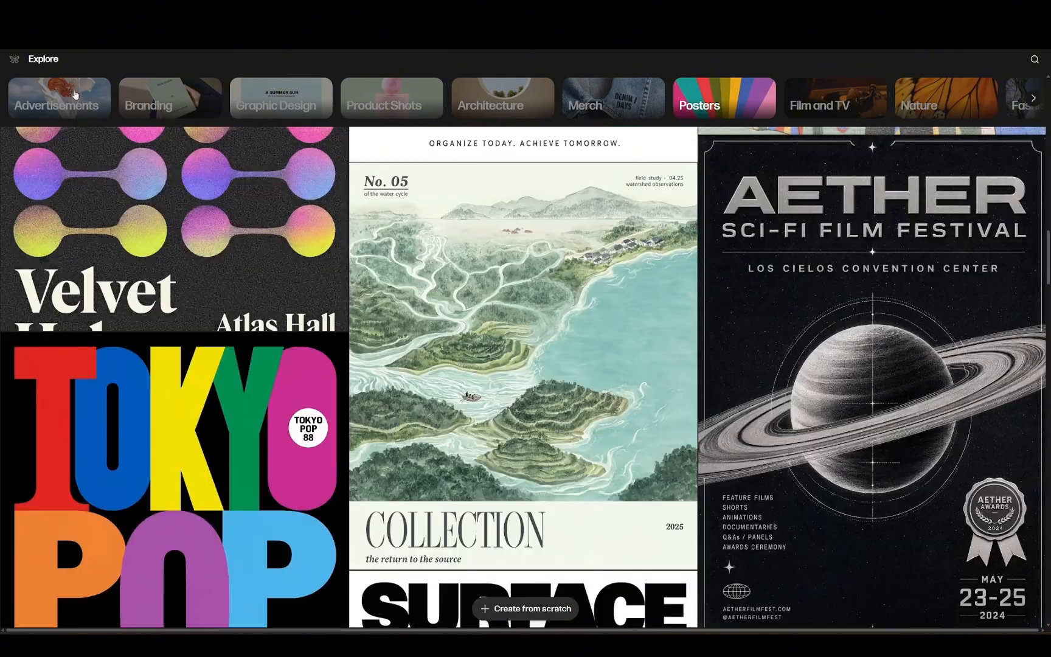
Switch the Explore gallery to the Advertisements category and browse its food, fashion and furniture examples.
{"action": "left_click", "coordinate": [75, 94]}
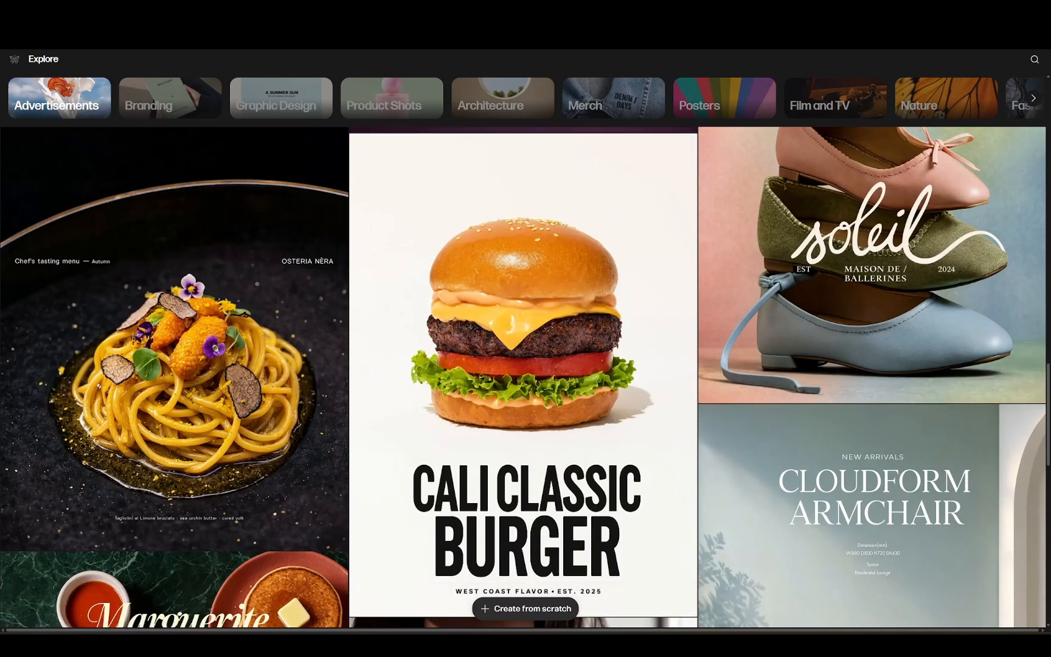
{"action": "scroll", "coordinate": [187, 276], "scroll_direction": "down", "scroll_amount": 1}
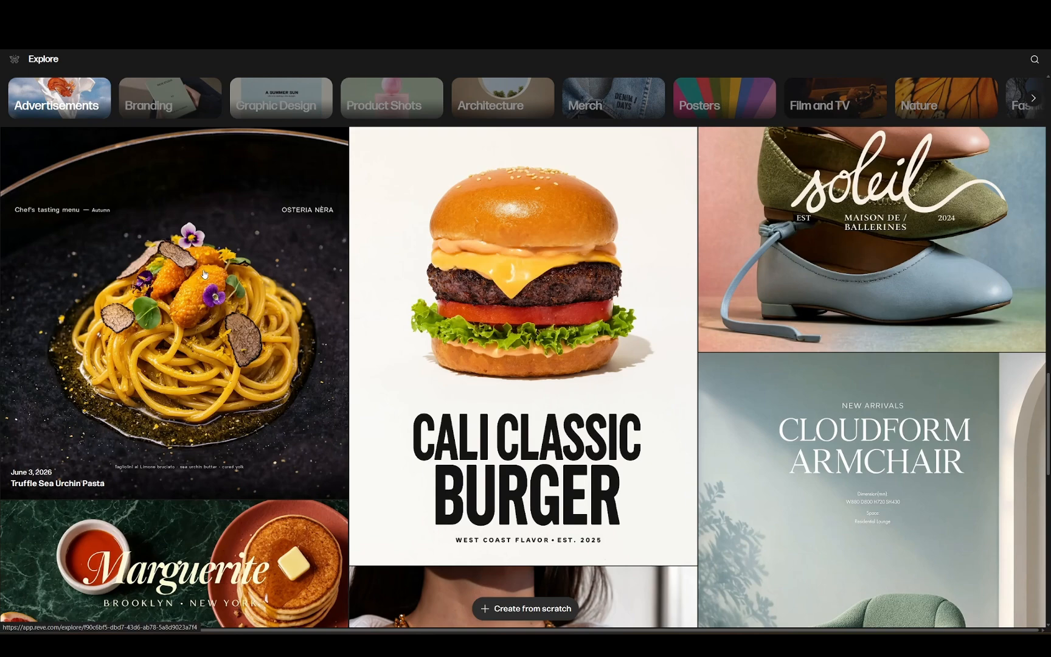
{"action": "scroll", "coordinate": [265, 318], "scroll_direction": "down", "scroll_amount": 5}
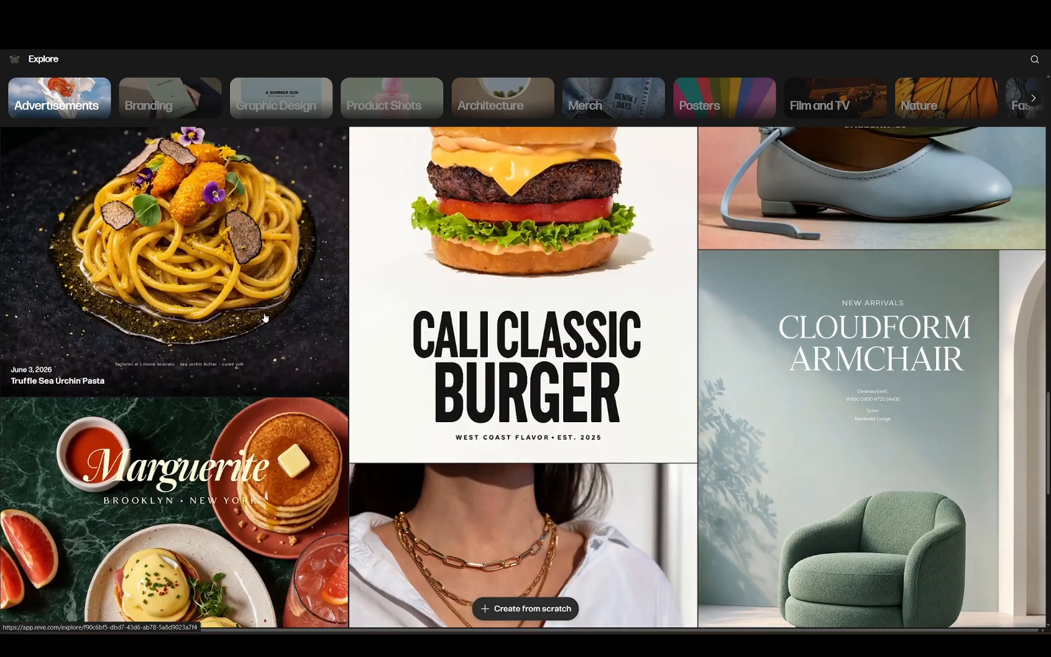
{"action": "scroll", "coordinate": [272, 406], "scroll_direction": "down", "scroll_amount": 3}
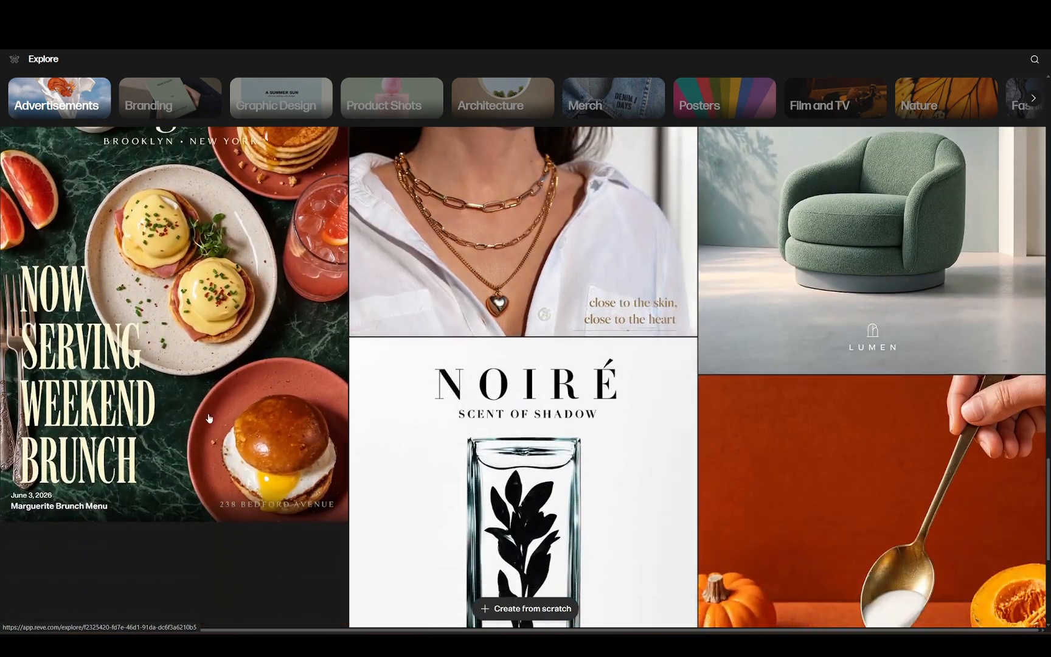
{"action": "scroll", "coordinate": [268, 333], "scroll_direction": "up", "scroll_amount": 1}
{"action": "left_click", "coordinate": [267, 333]}
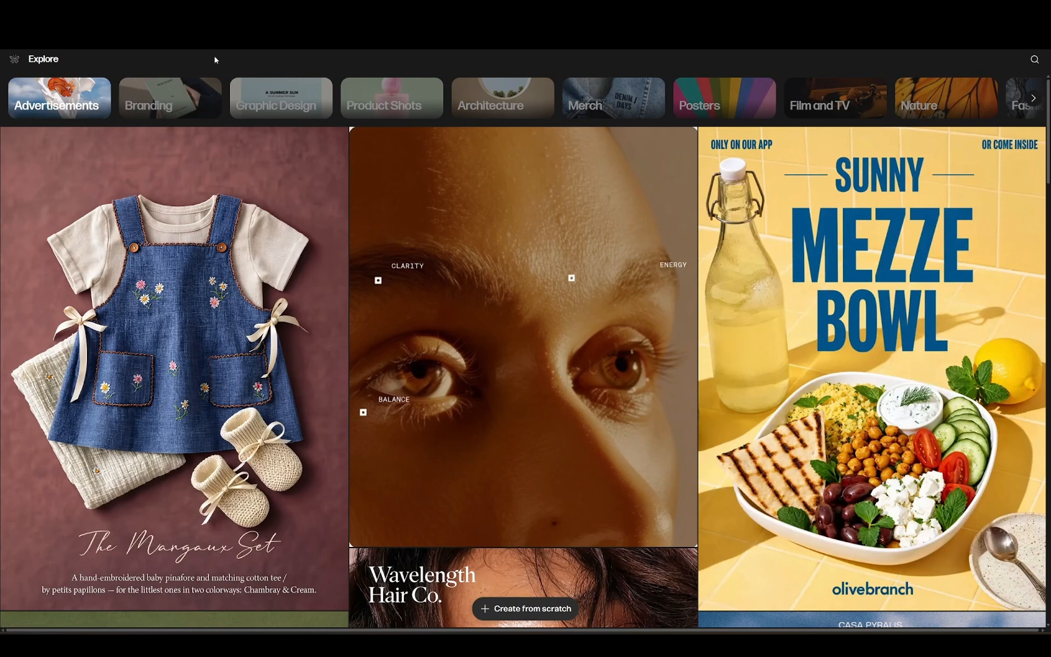
View the Learn more options and return to the project's albums in My Work.
{"action": "left_click", "coordinate": [14, 59]}
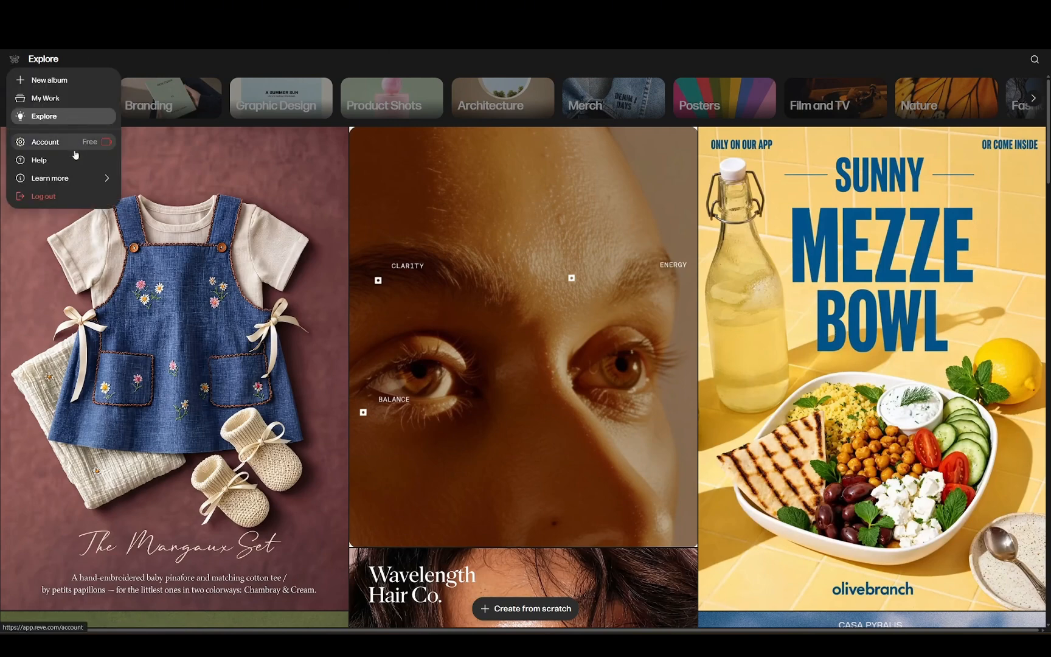
{"action": "mouse_move", "coordinate": [72, 177]}
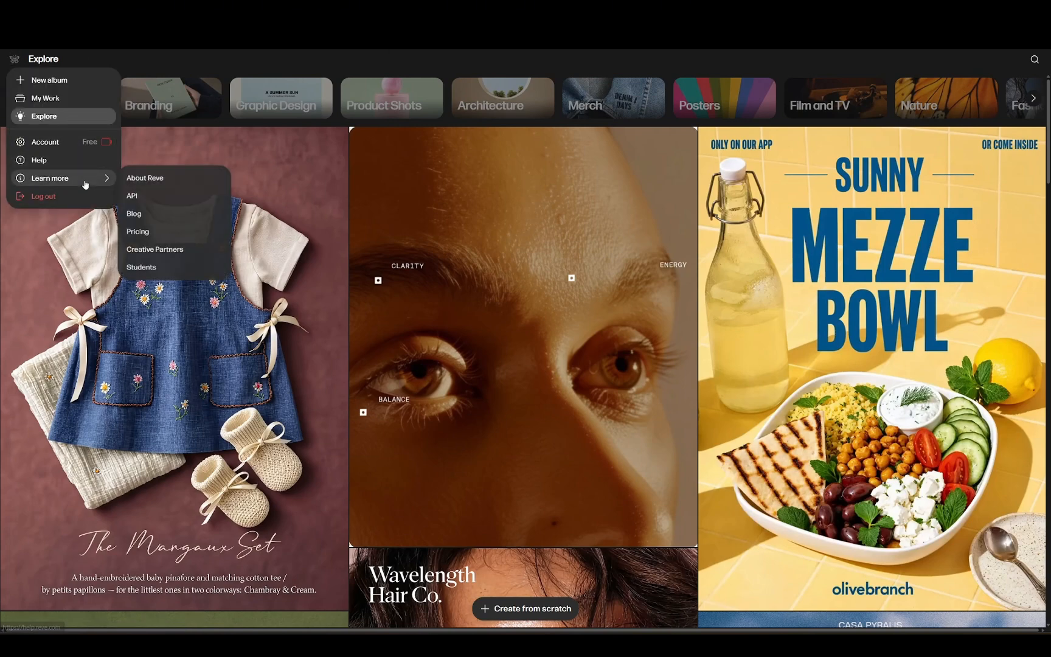
{"action": "left_click", "coordinate": [91, 98]}
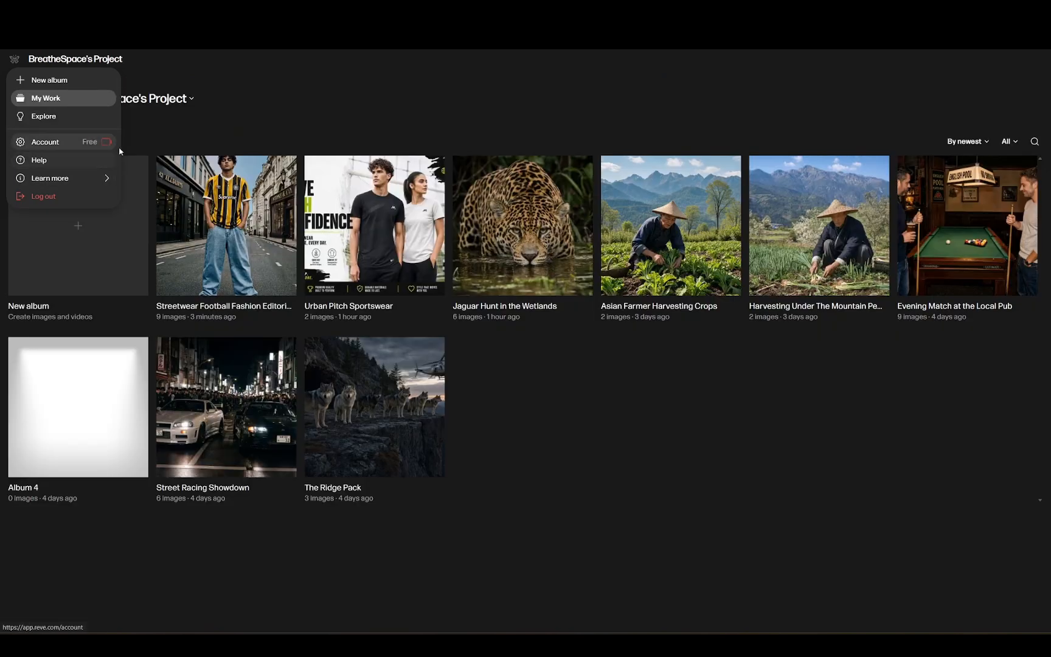
{"action": "mouse_move", "coordinate": [14, 60]}
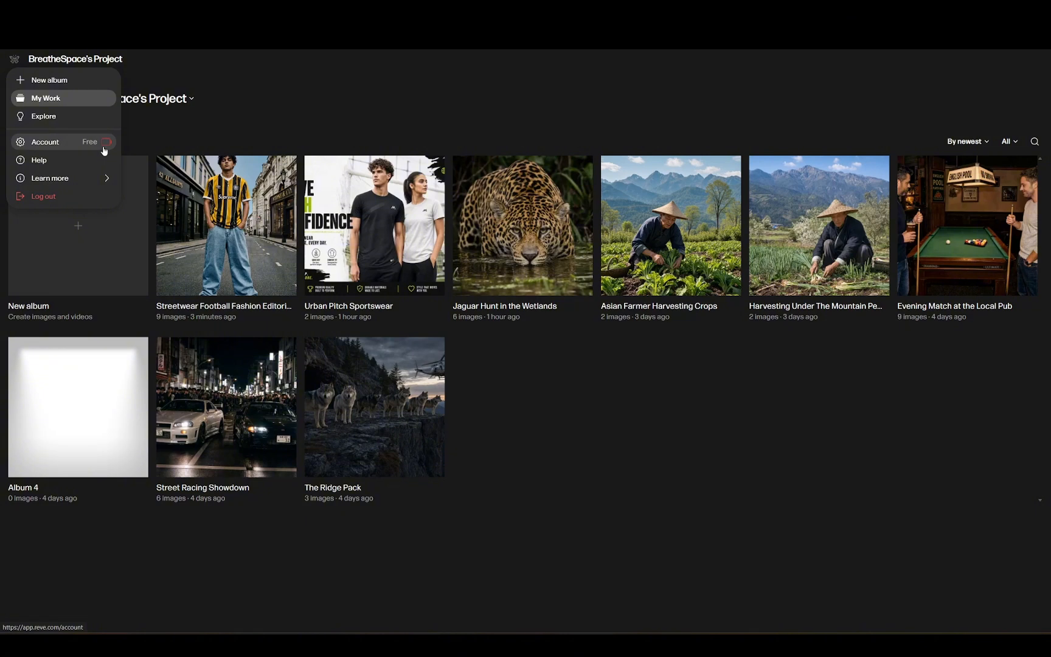